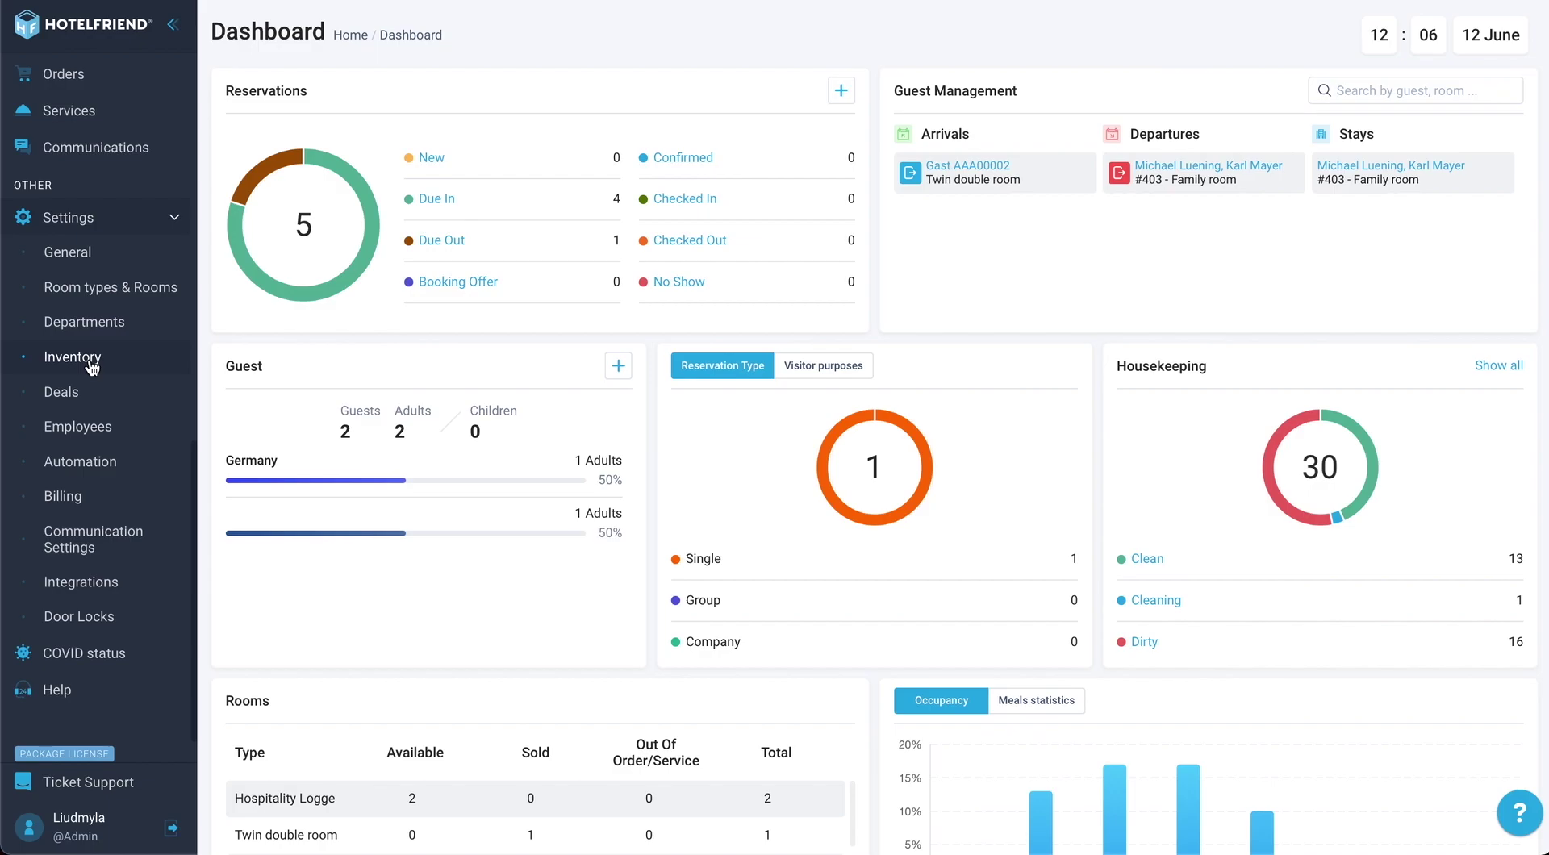
Start a new inventory type in the Inventory settings and name it "Meeting rooms"
click(90, 362)
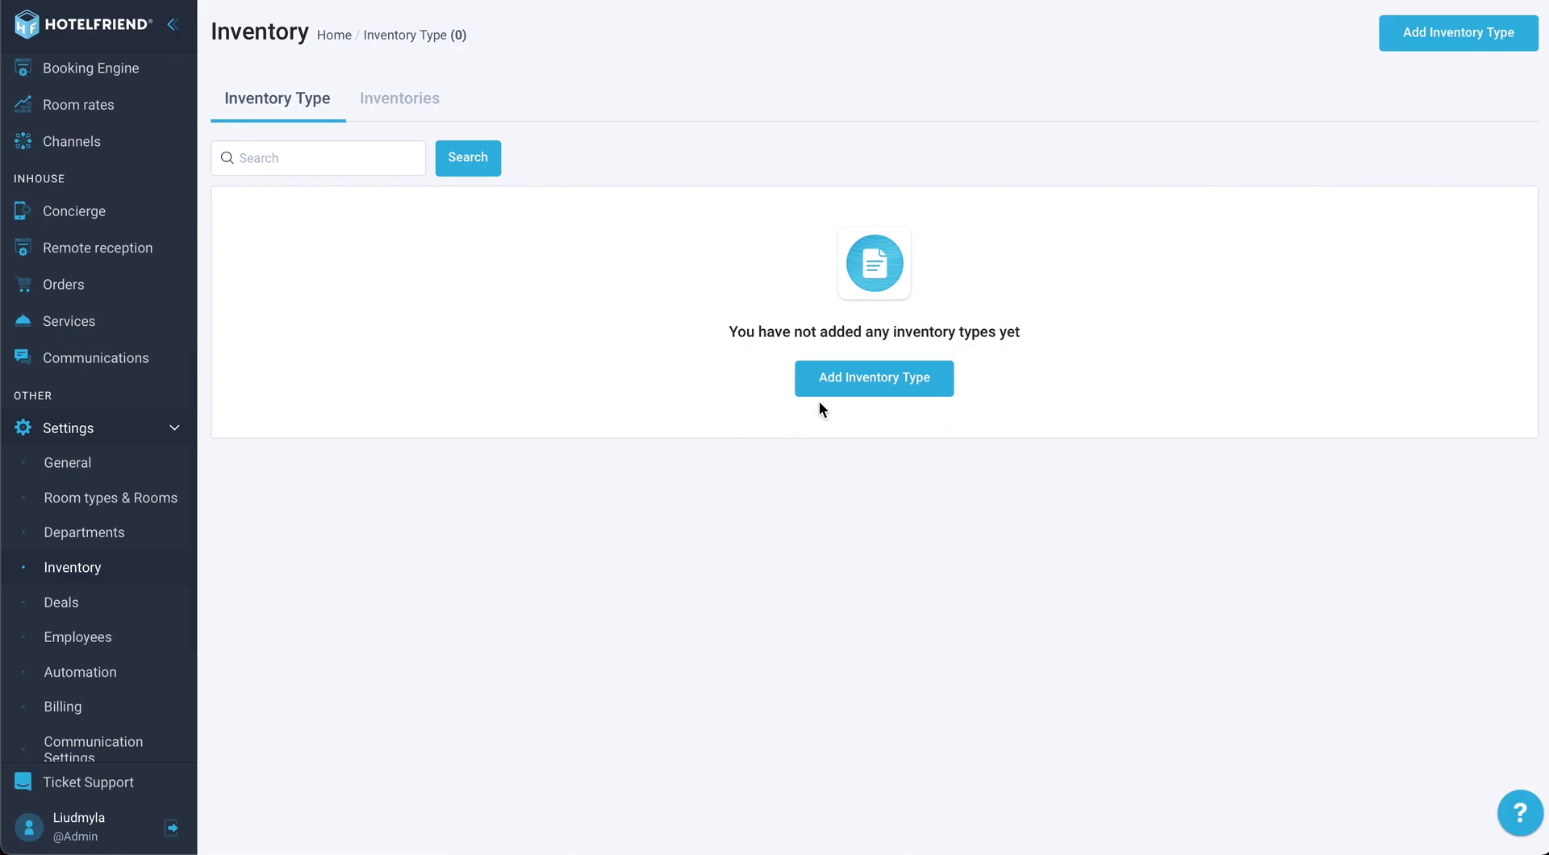
click(863, 382)
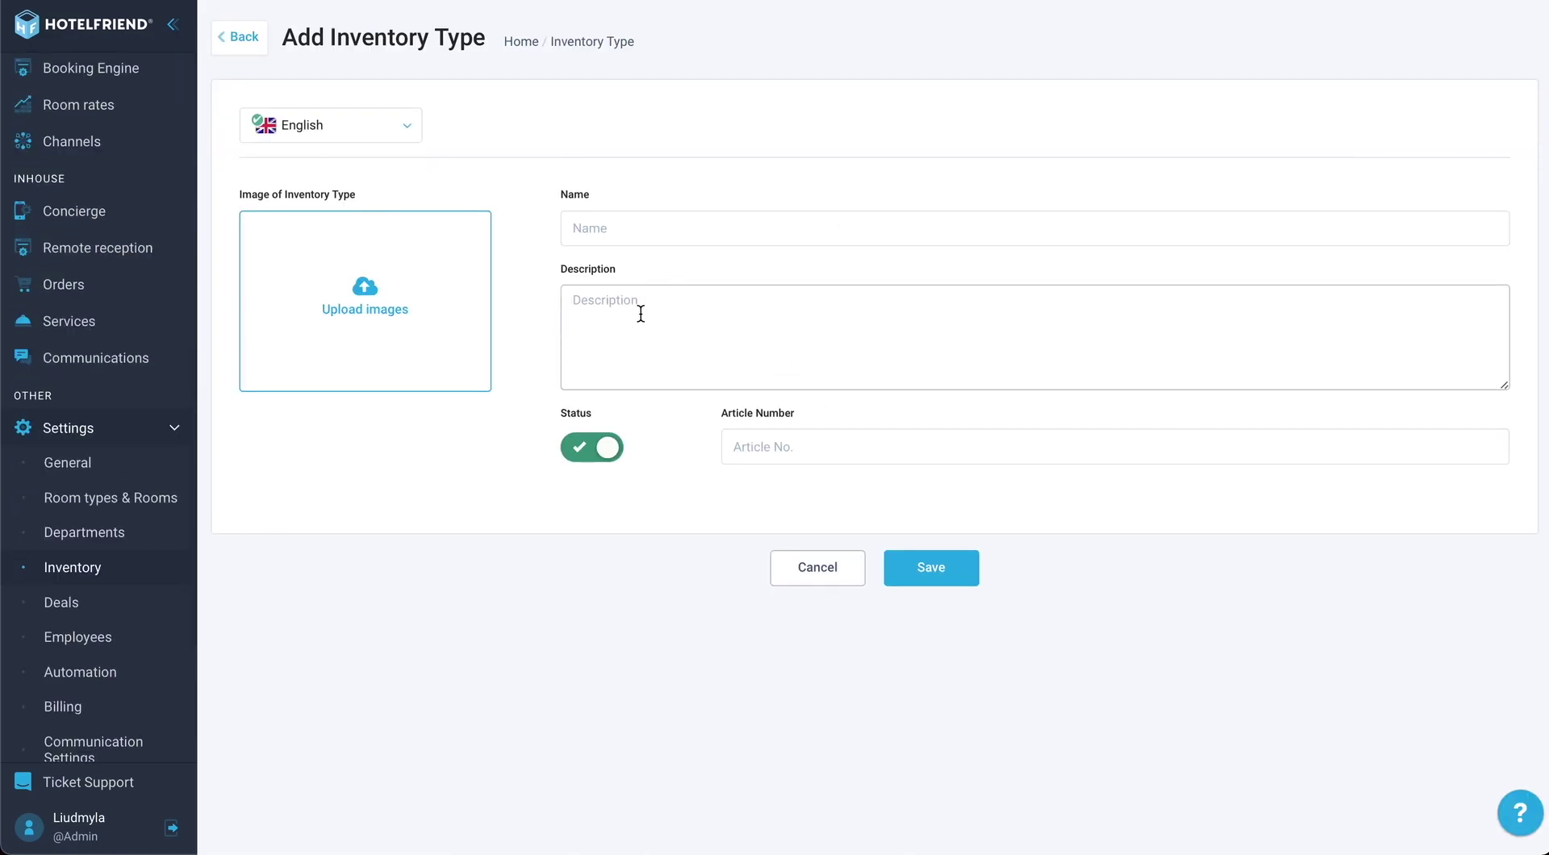
click(602, 227)
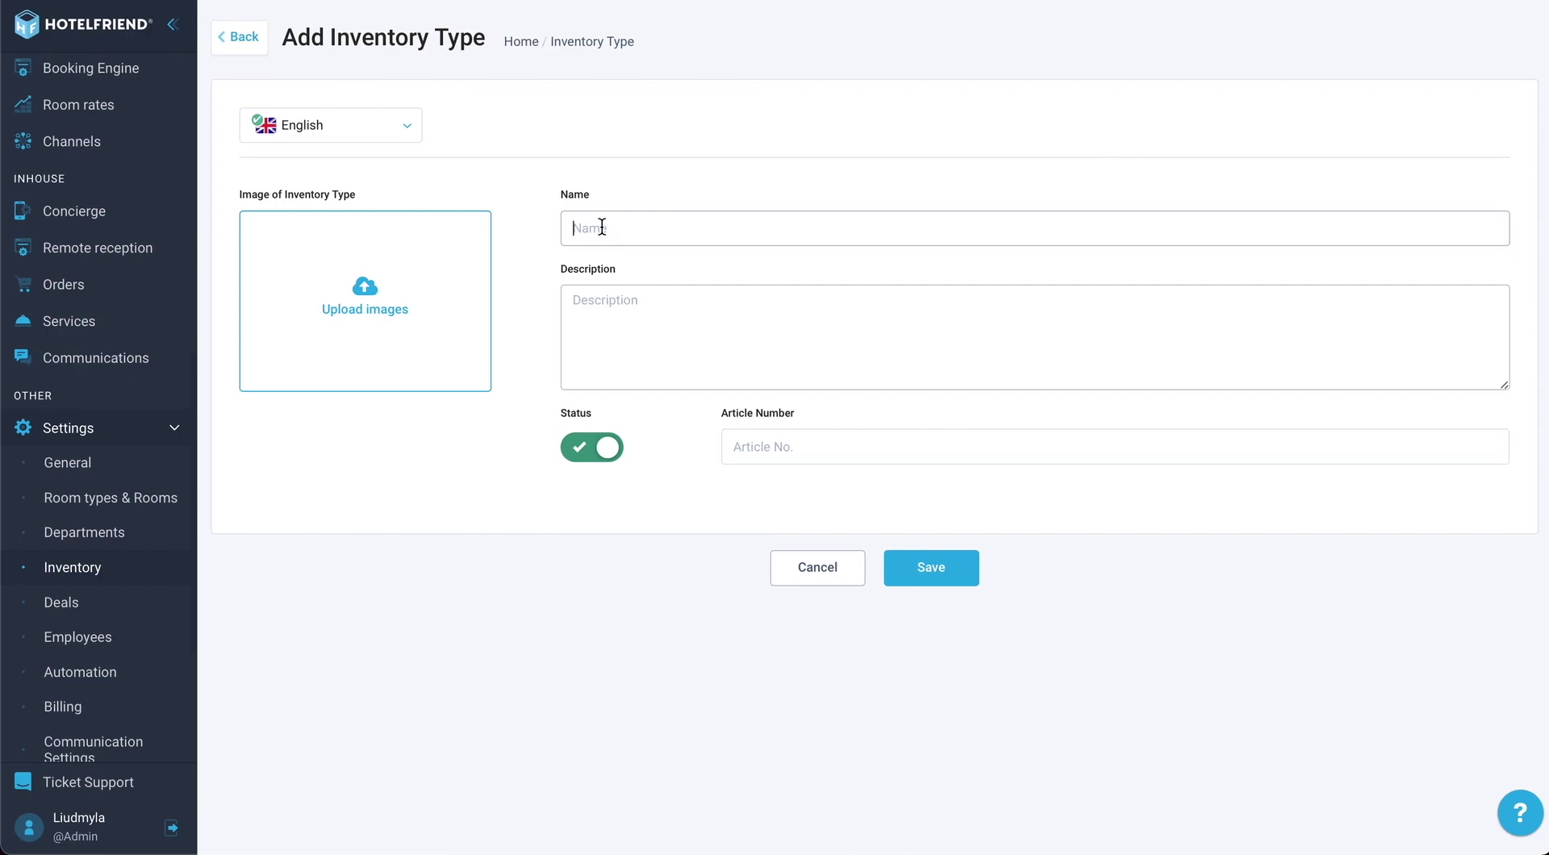
text(Meeting rooms)
Copy the word "Meeting" from the name into the description, keep English as the language, and save the inventory type
double_click(583, 228)
key(ctrl+c)
click(600, 308)
key(ctrl+v)
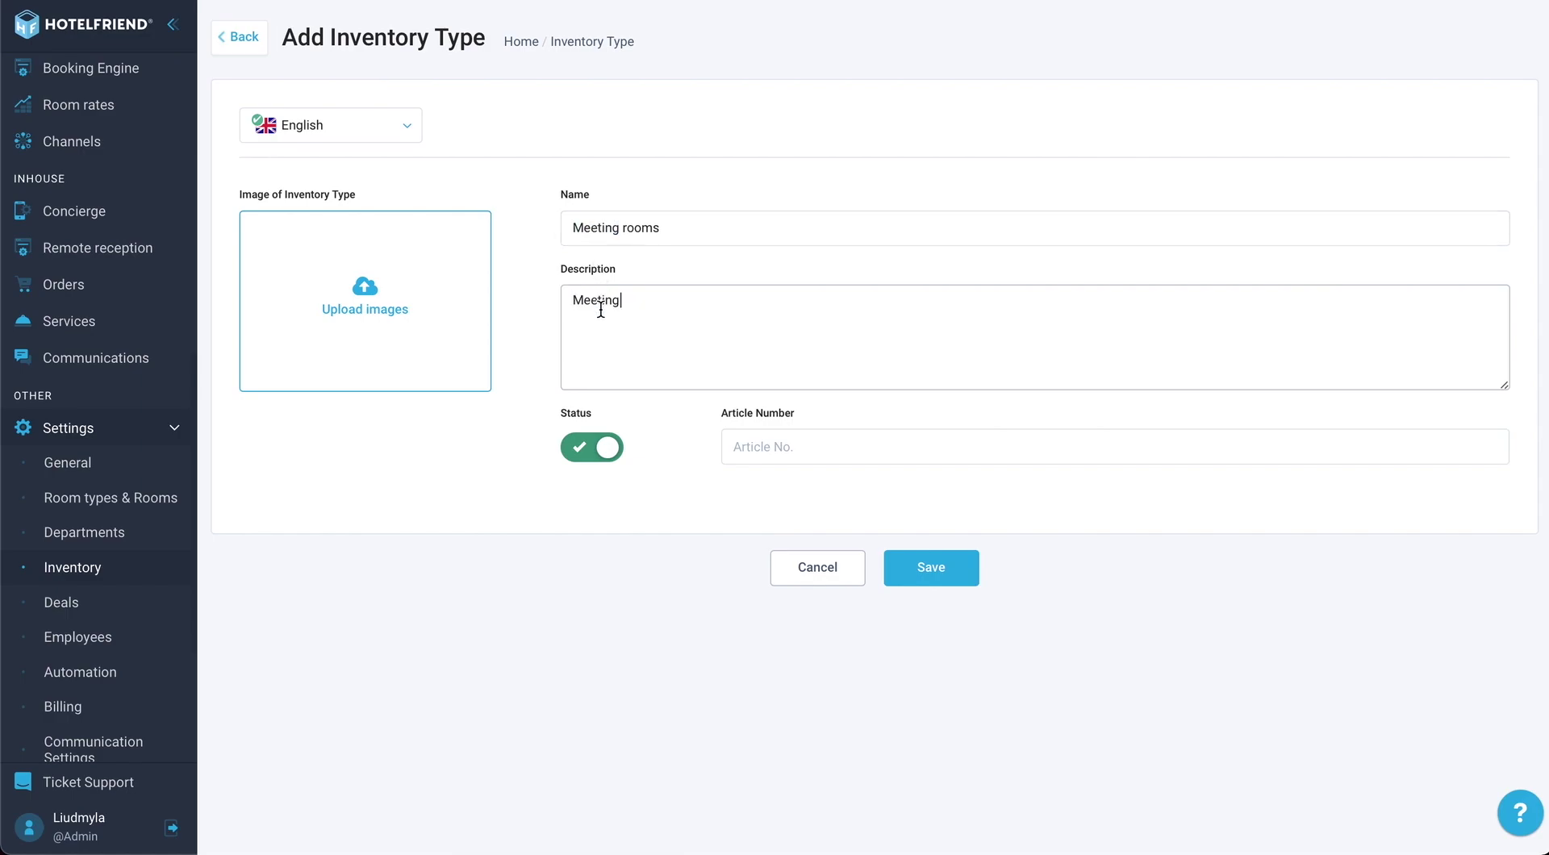
click(741, 449)
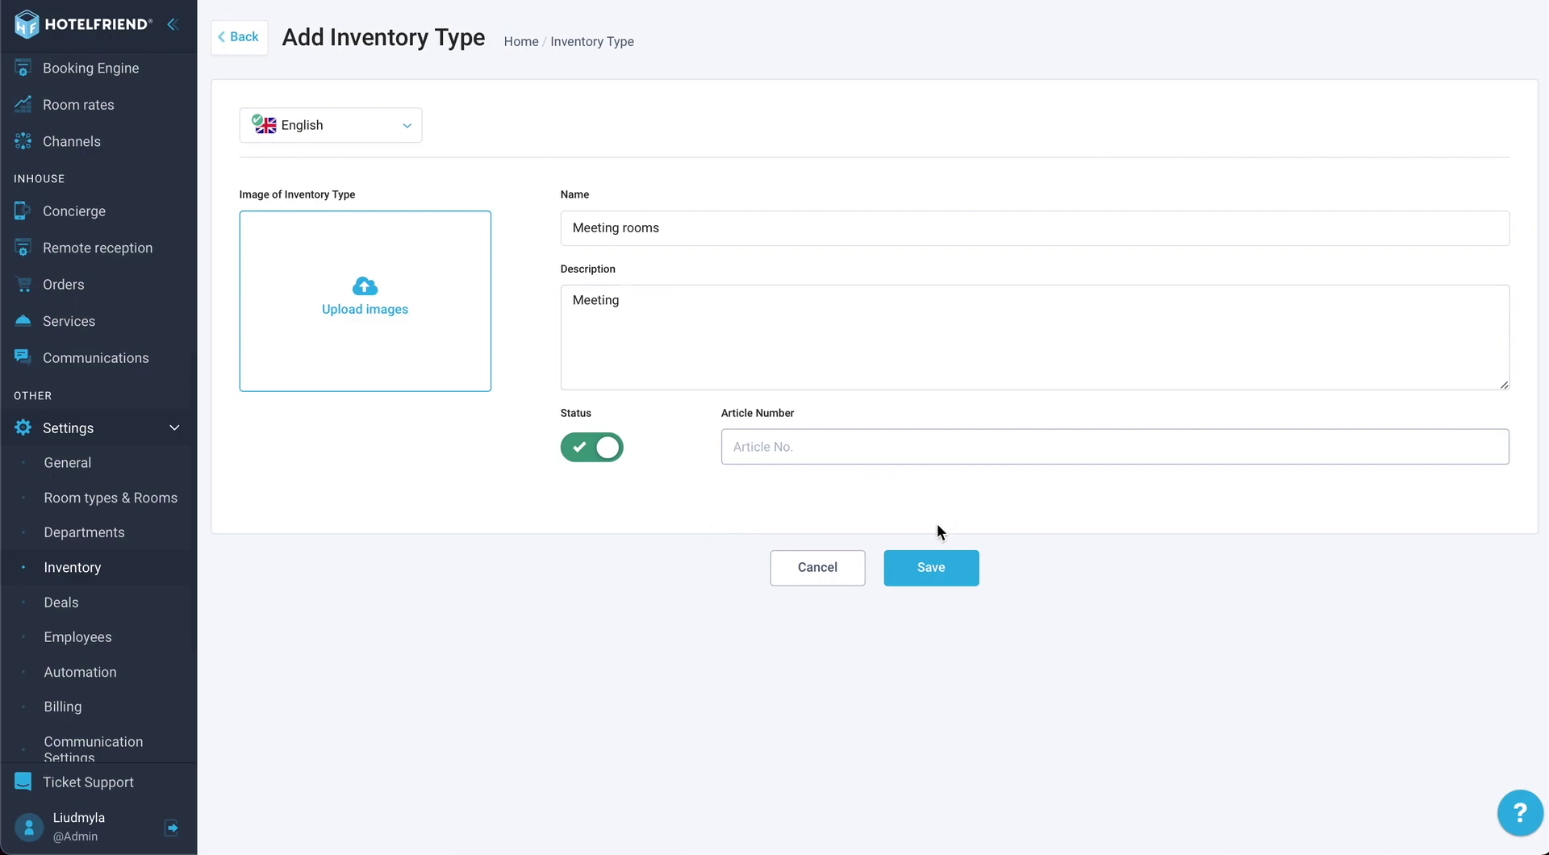
click(411, 132)
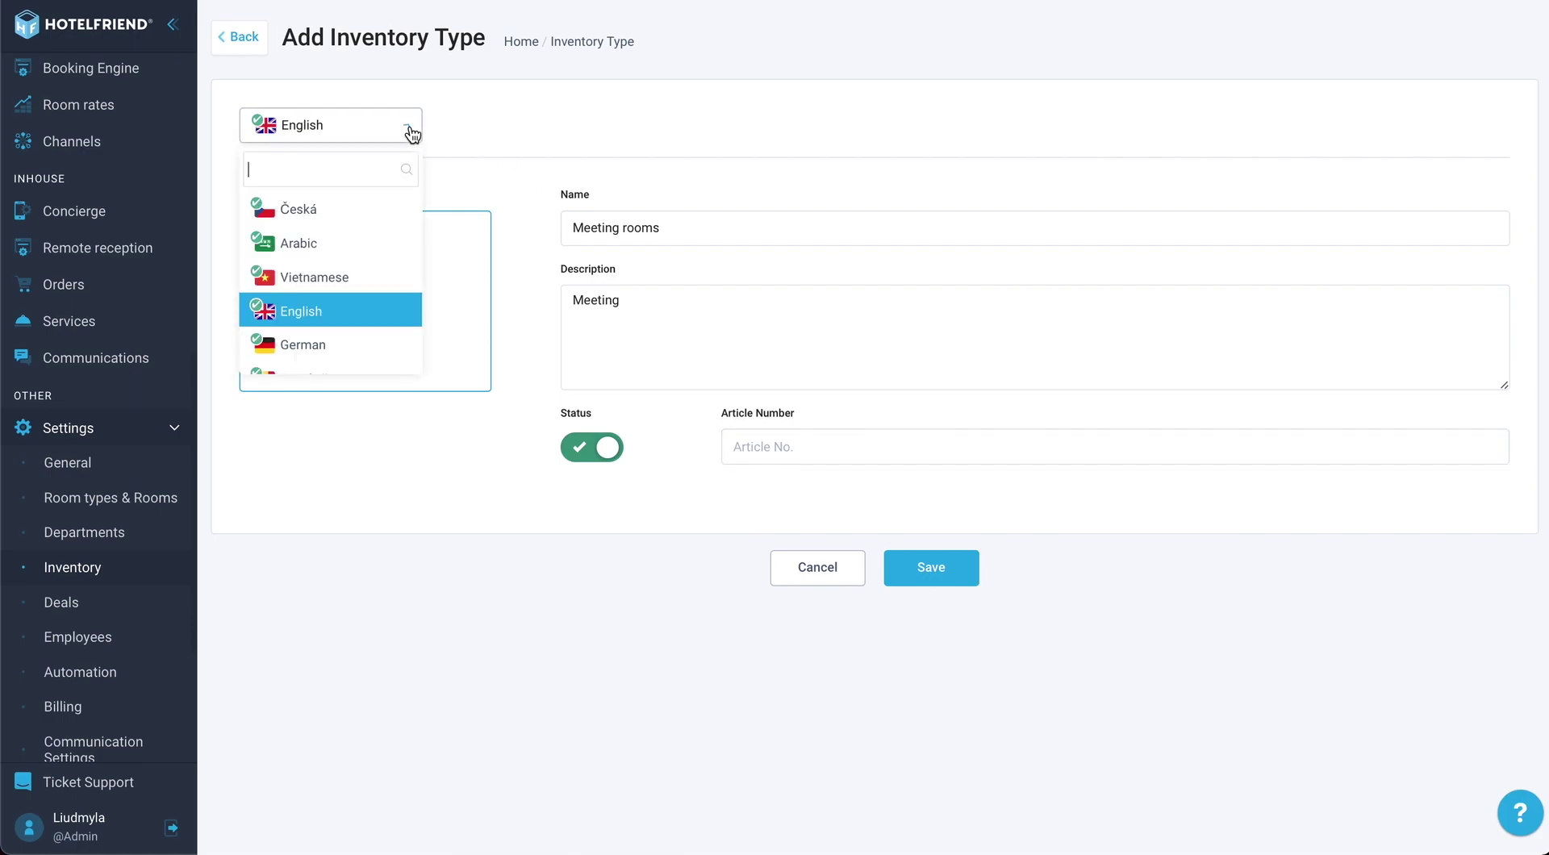
click(409, 131)
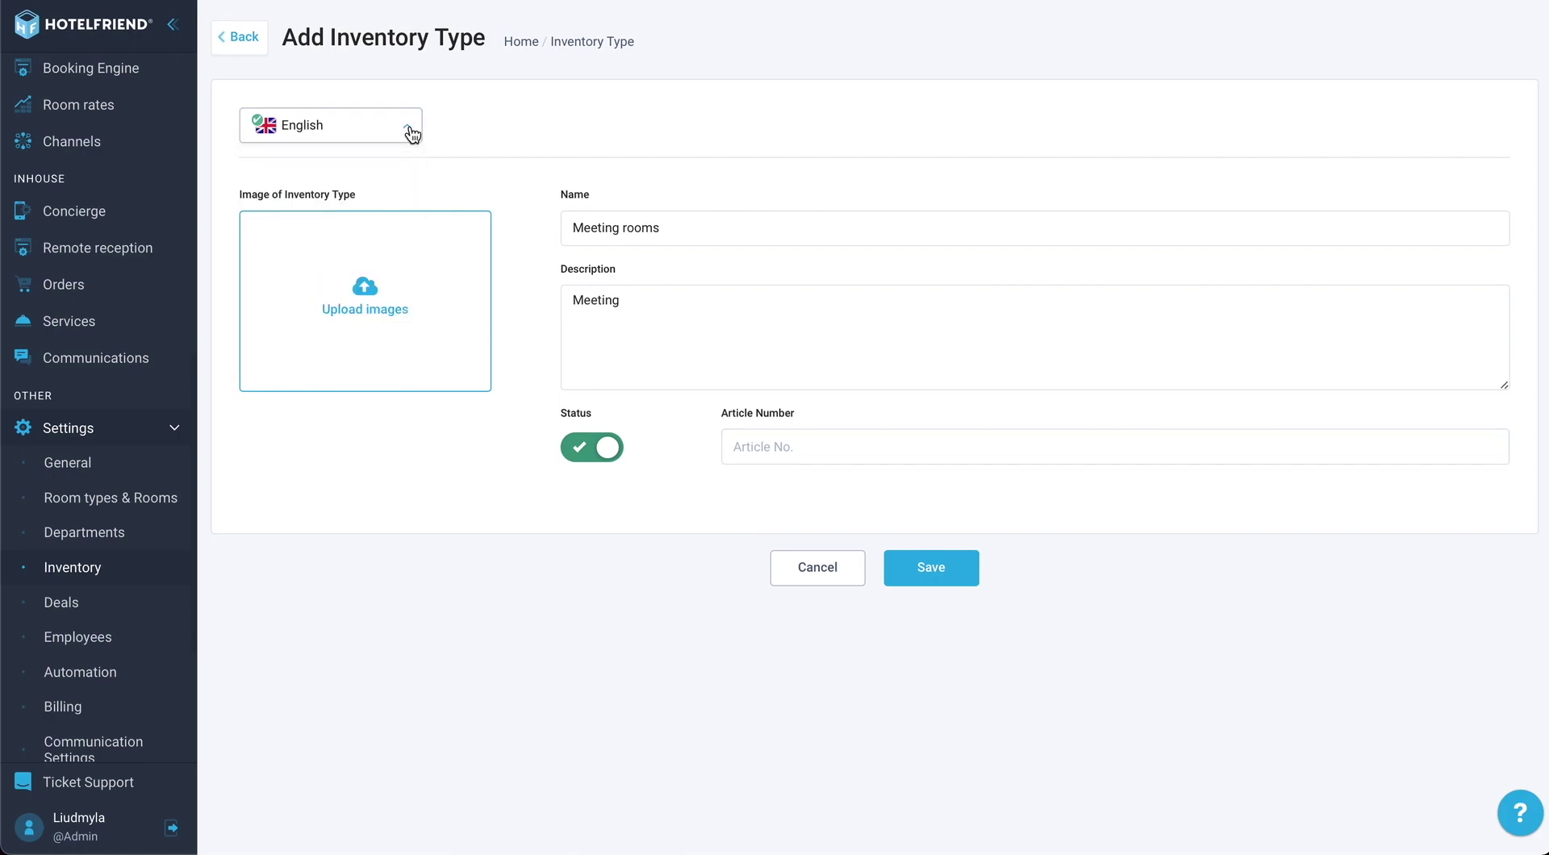
click(930, 575)
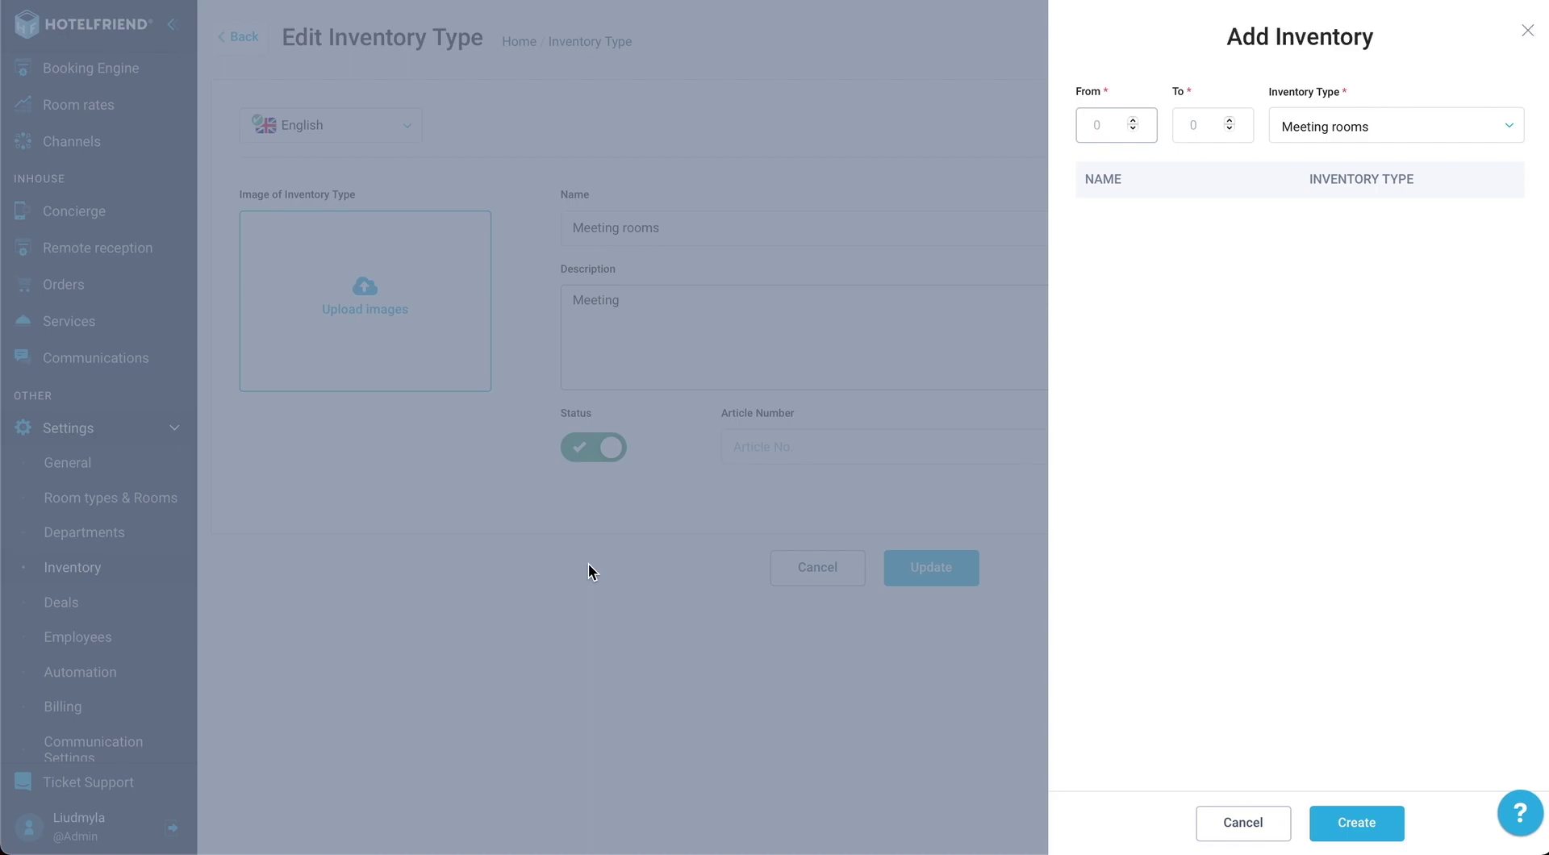
Create inventories 1 to 10 of type Meeting rooms, naming the first "1 small", and return to the inventory type list
text(1)
click(1191, 126)
text(10)
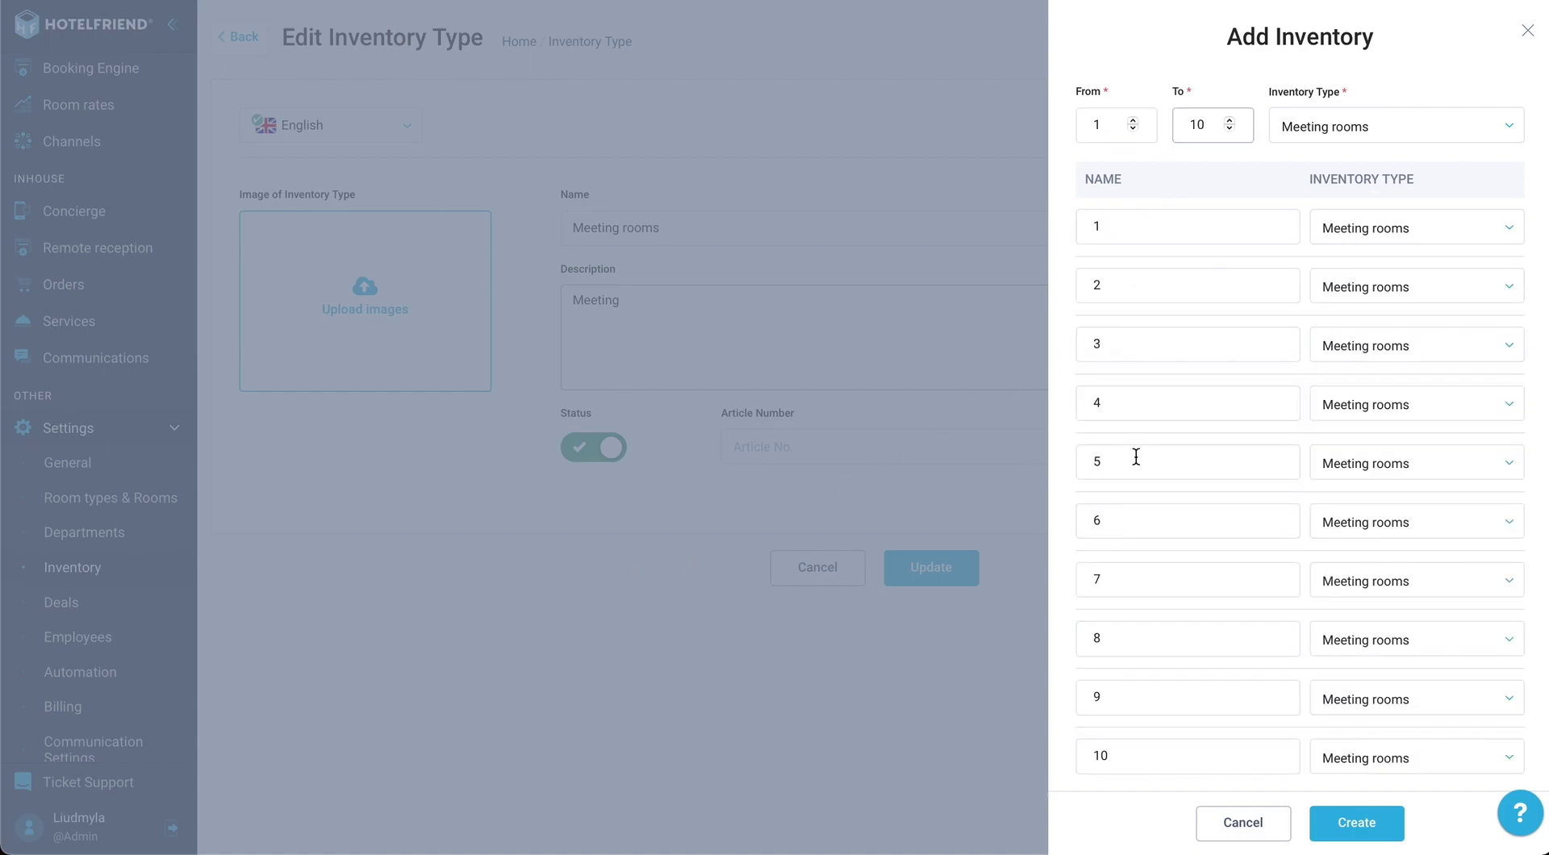
scroll(1137, 473, down, 2)
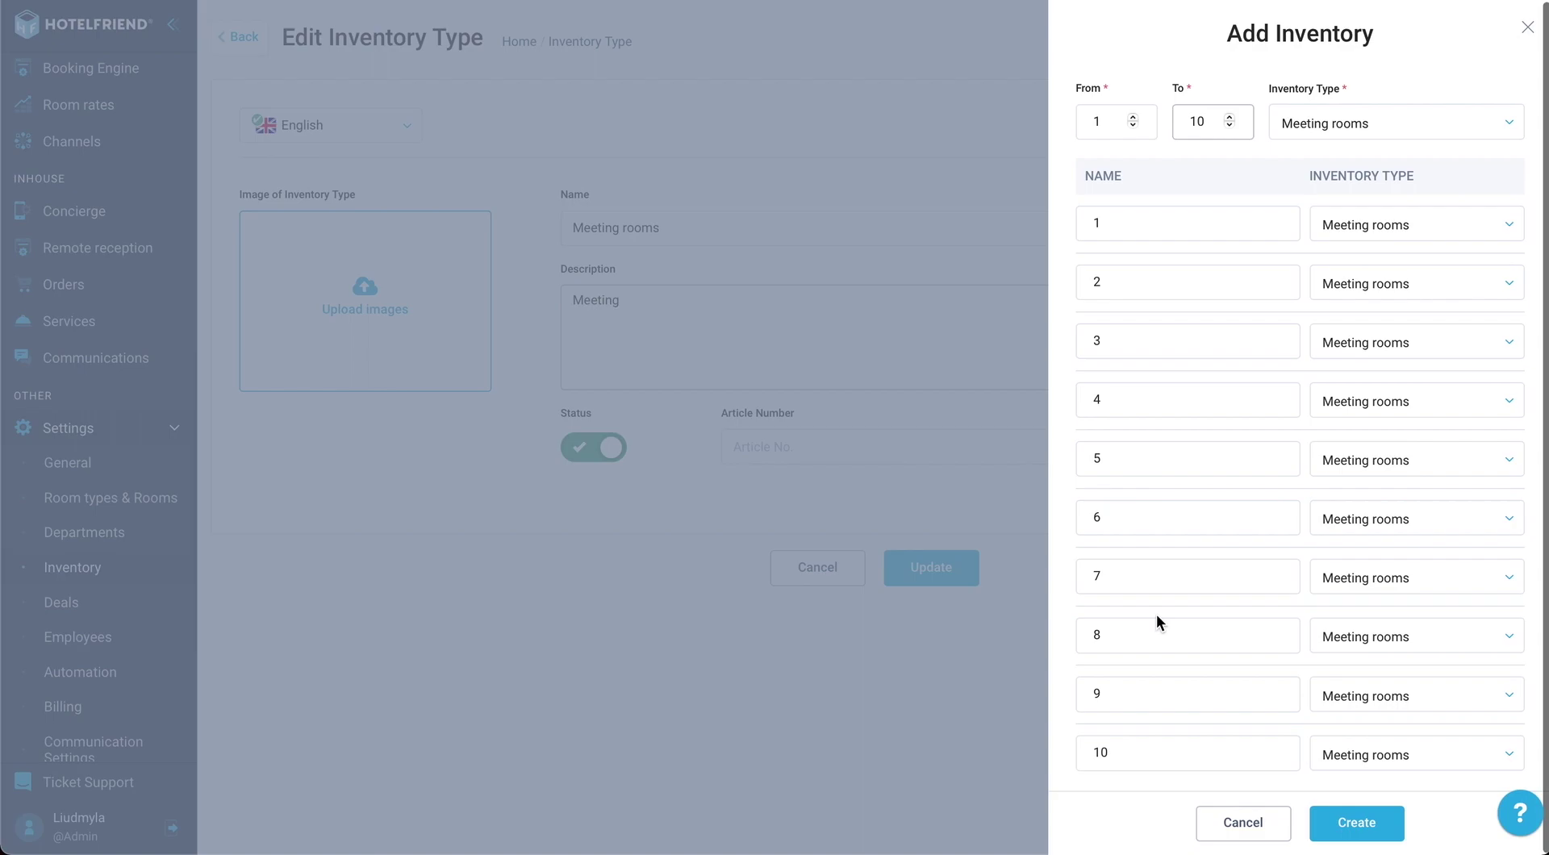
click(1143, 225)
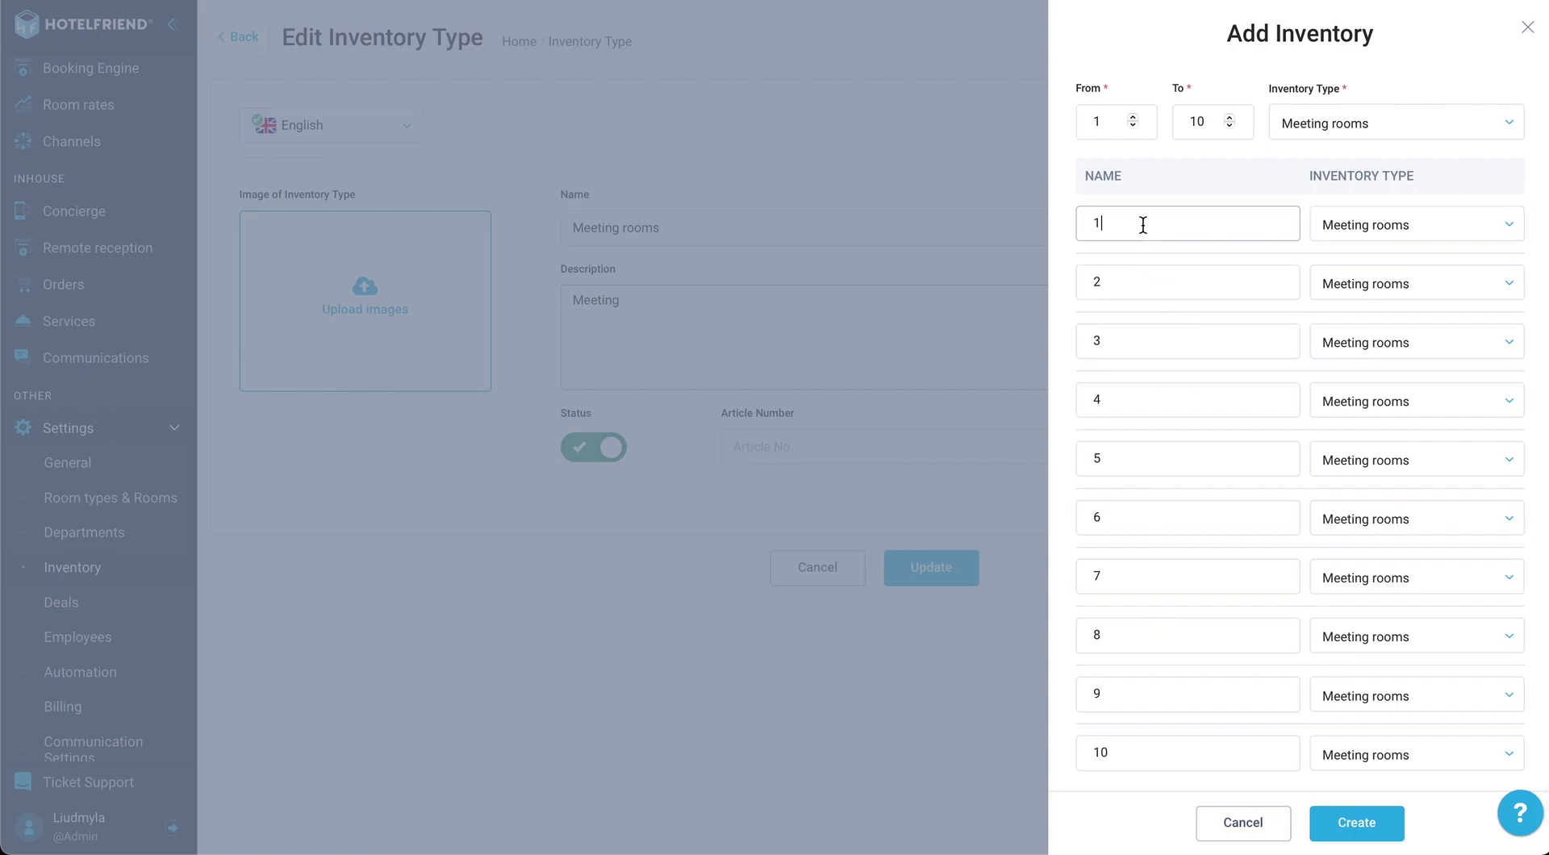
text(small)
click(1341, 827)
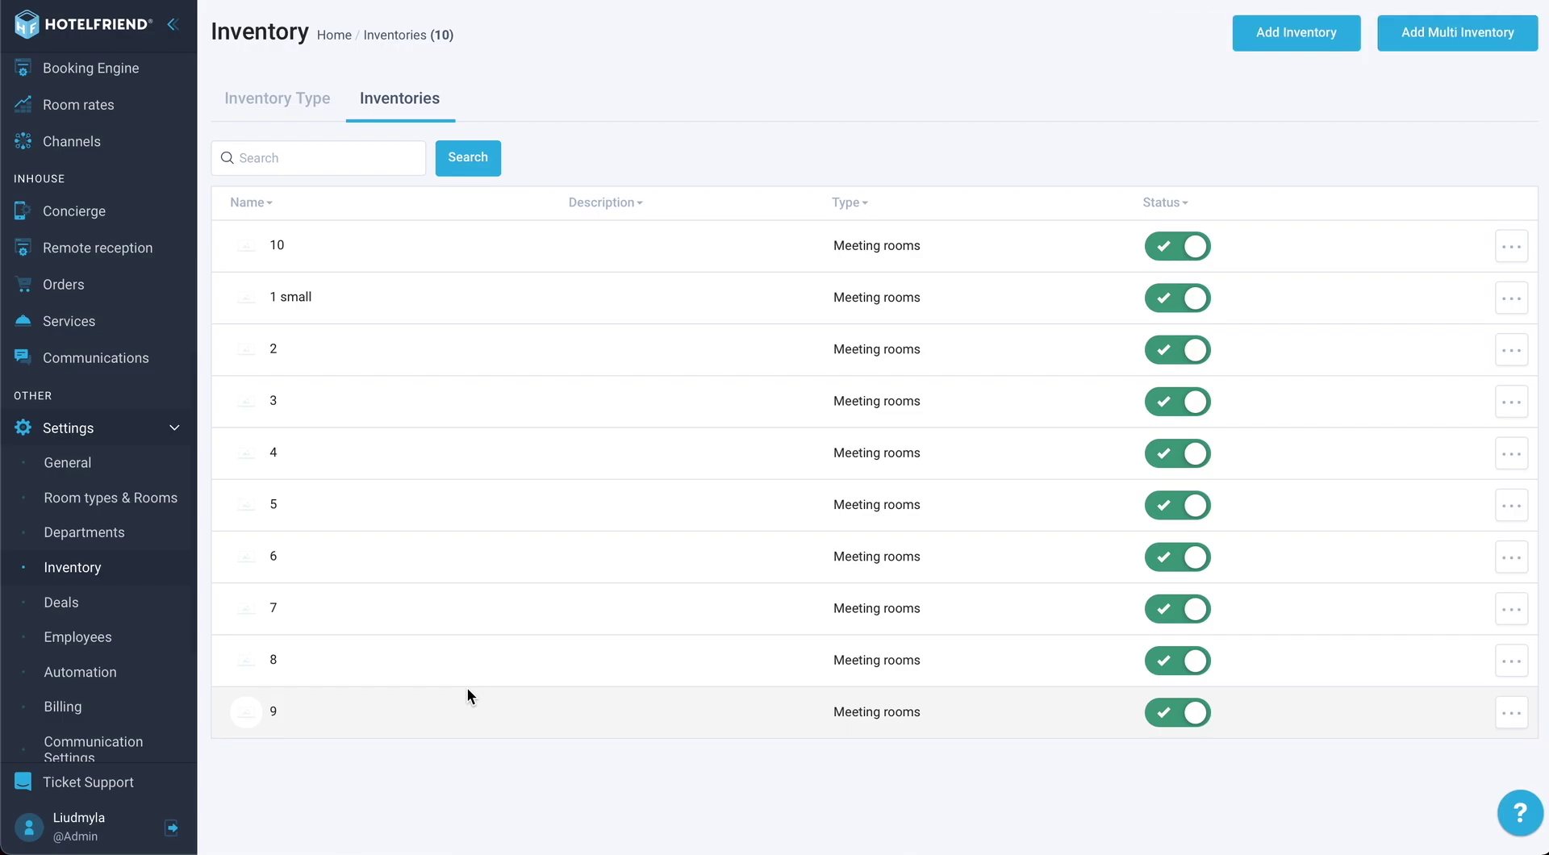
click(318, 120)
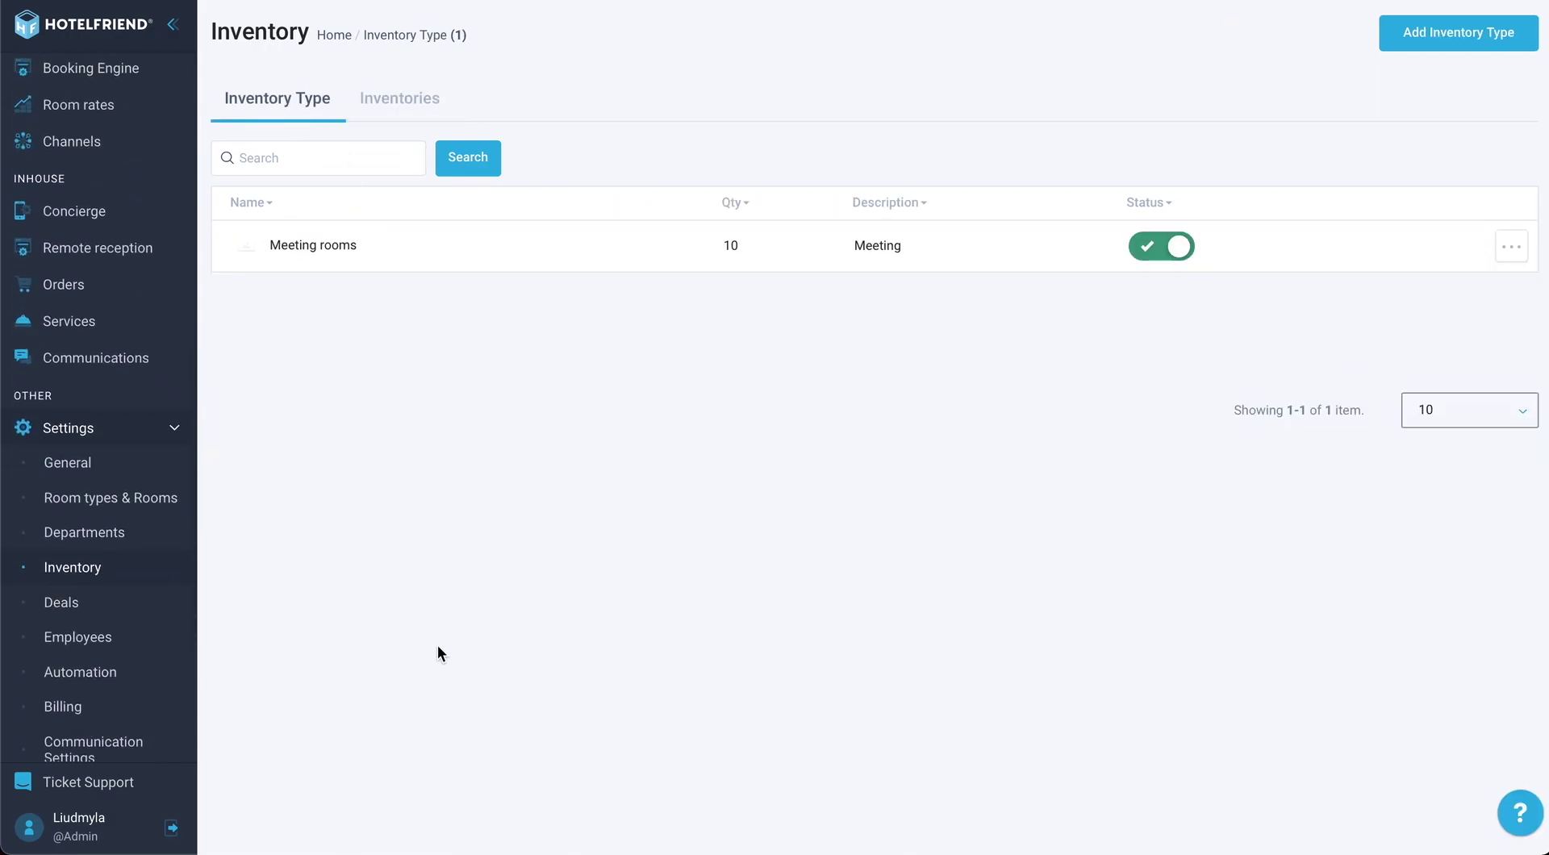
Search the hotel's services for "meeting" and open the Meeting package service for editing
right_click(78, 325)
click(559, 408)
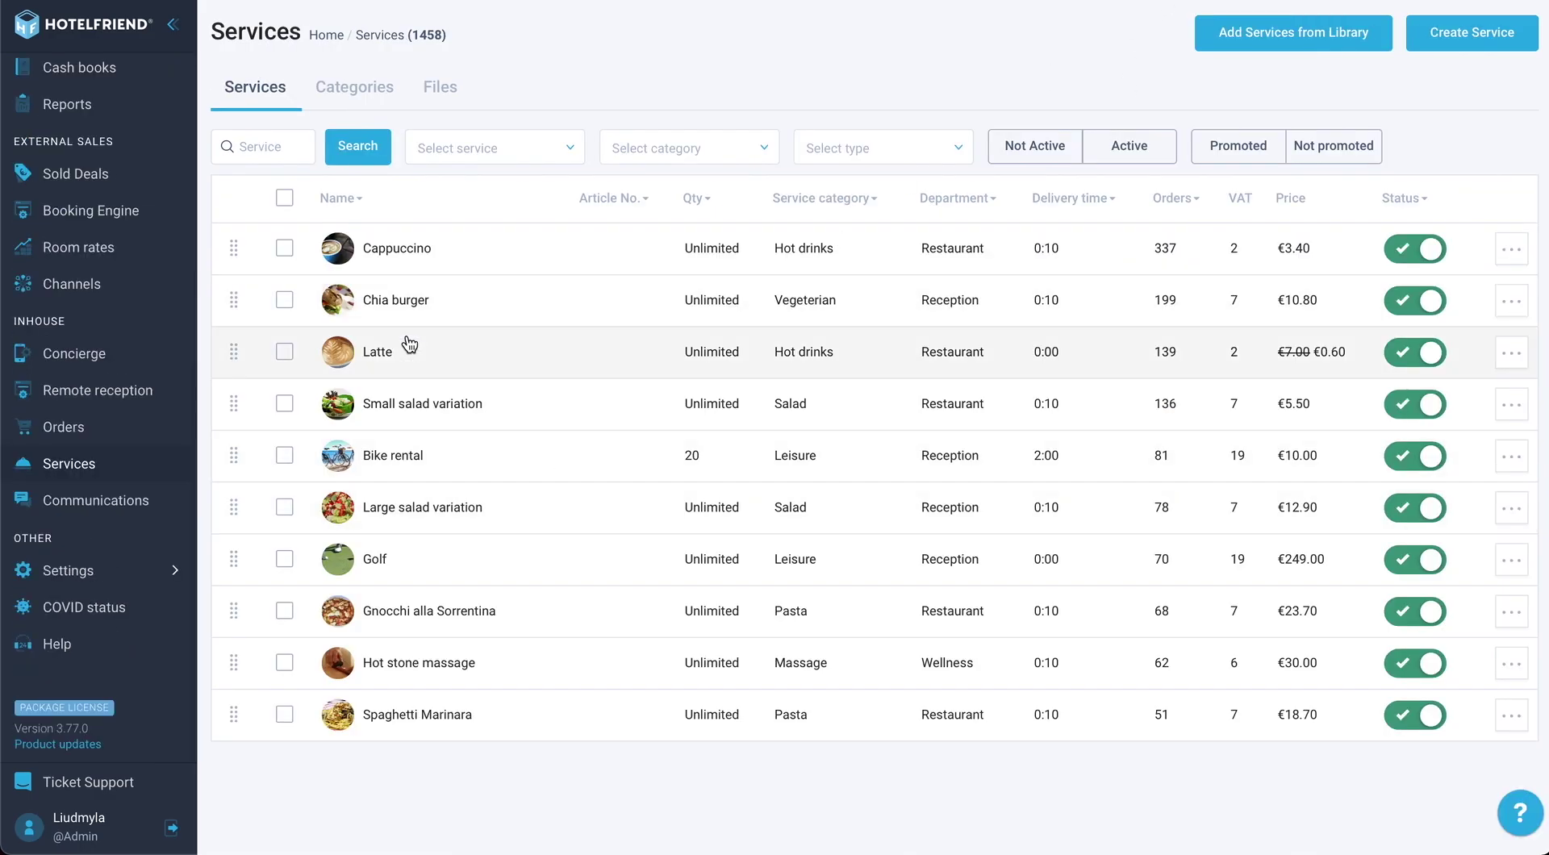
click(291, 155)
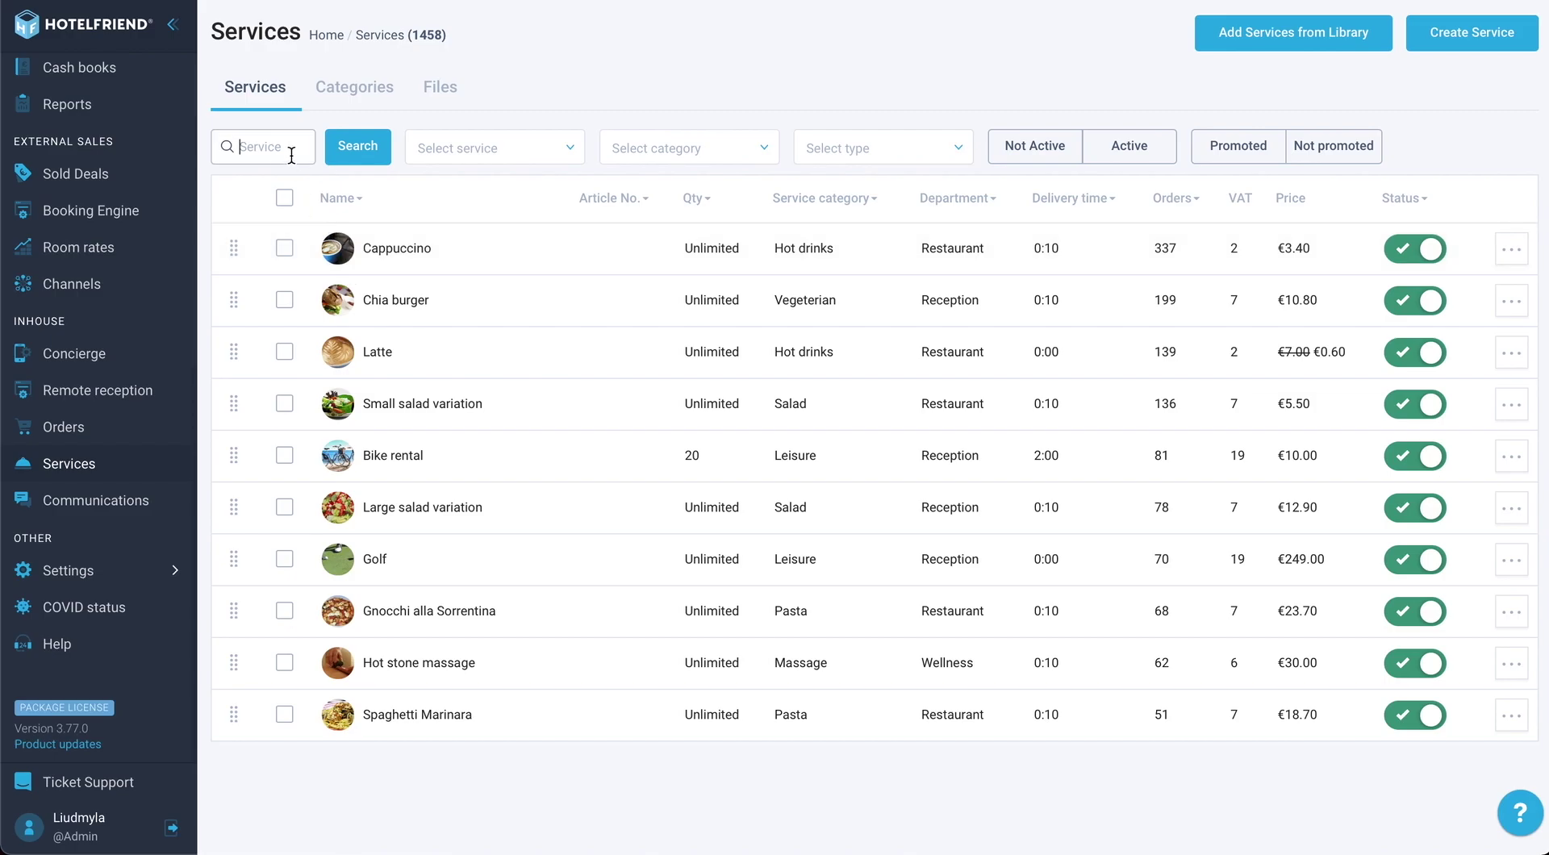
text(meeting)
key(Return)
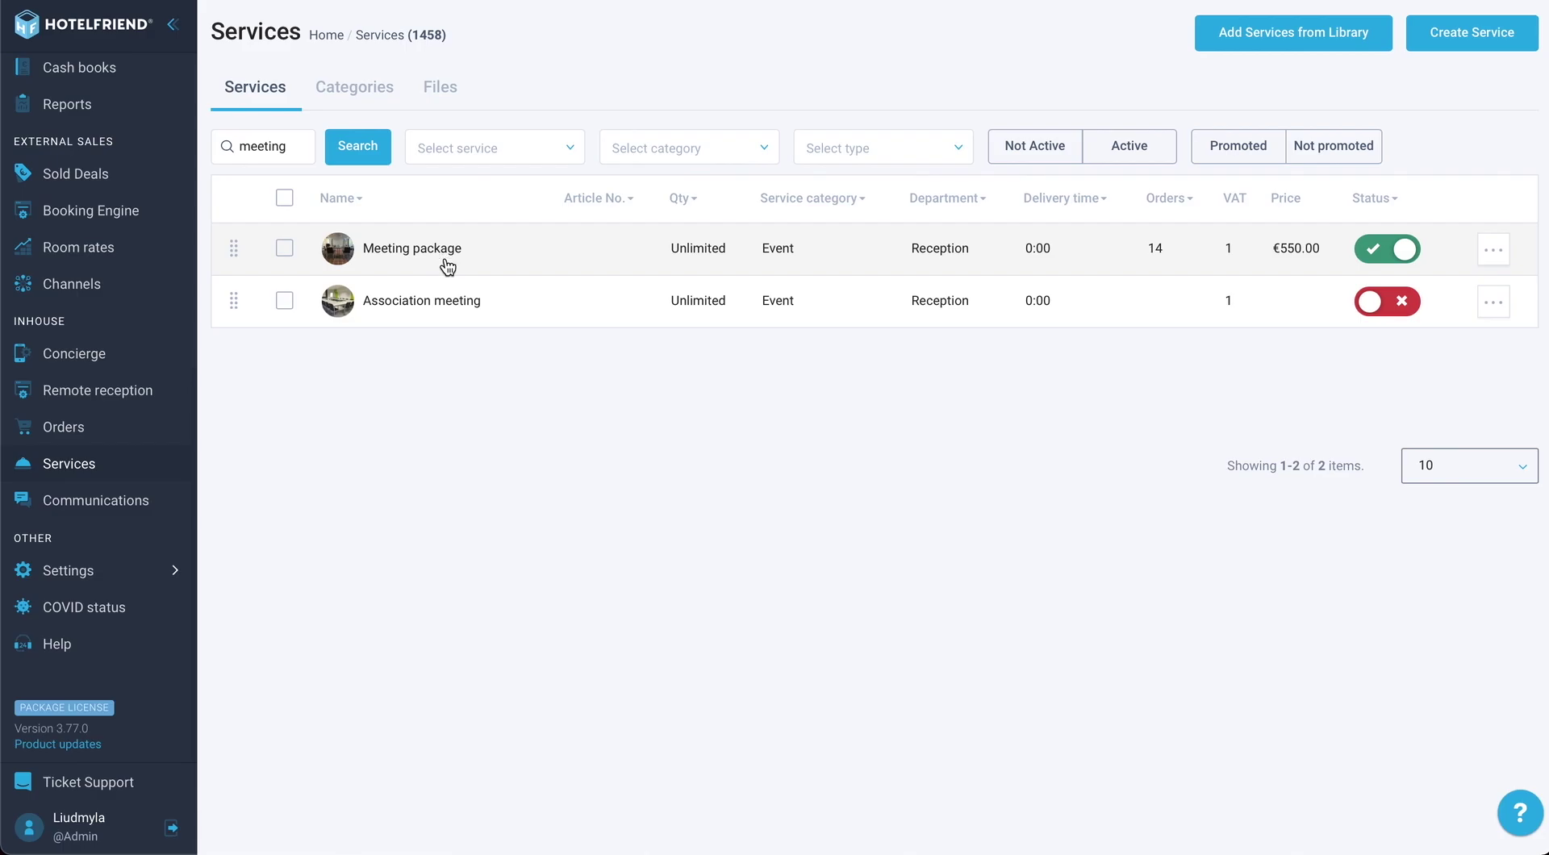
click(444, 256)
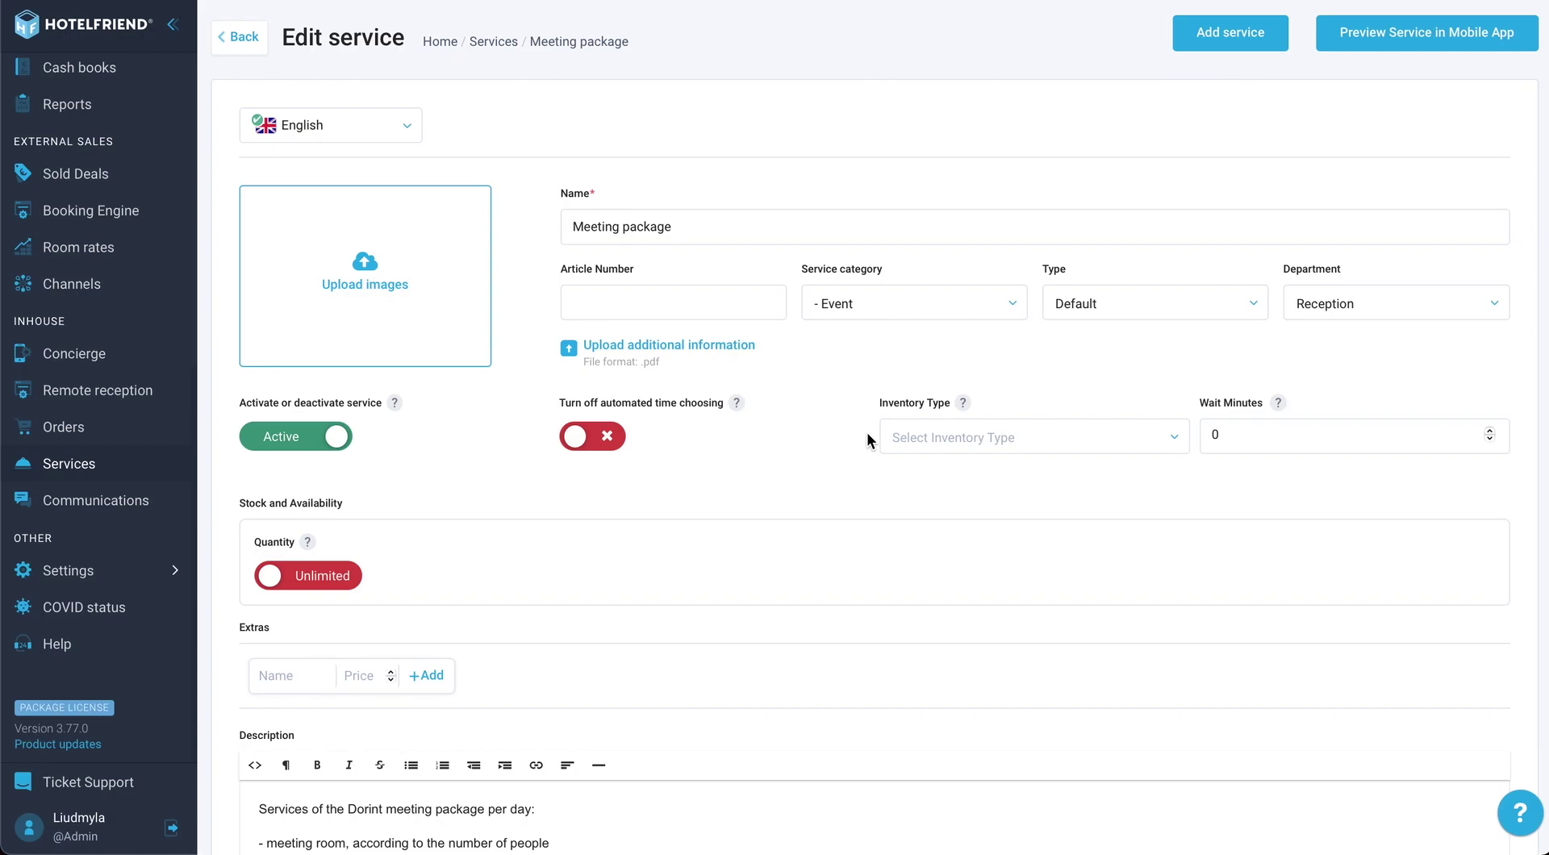
Assign the Meeting rooms inventory type to the Meeting package service and save the service
click(899, 441)
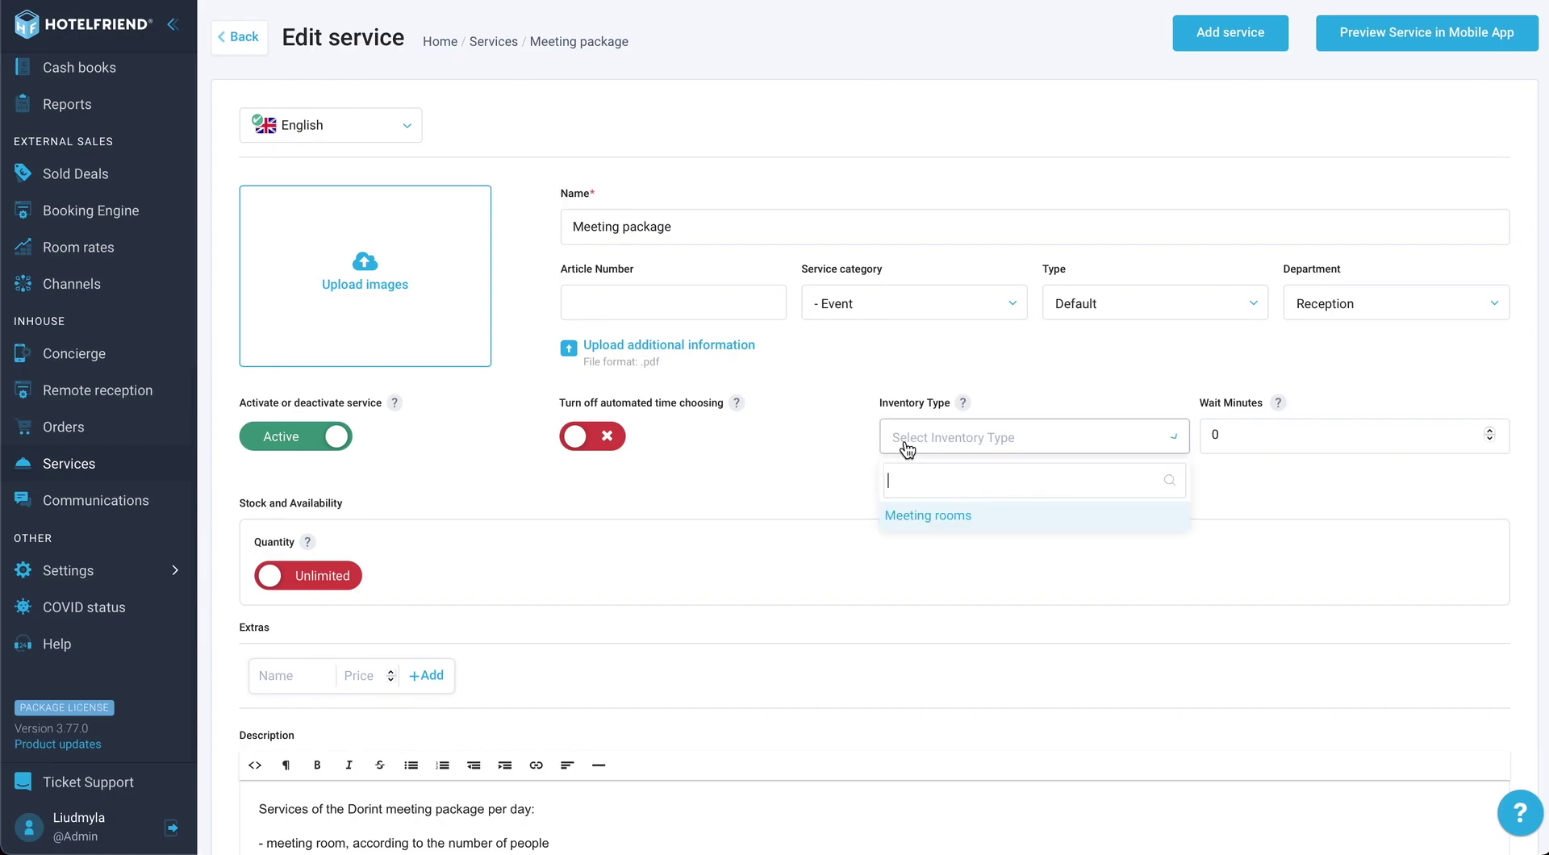
click(921, 526)
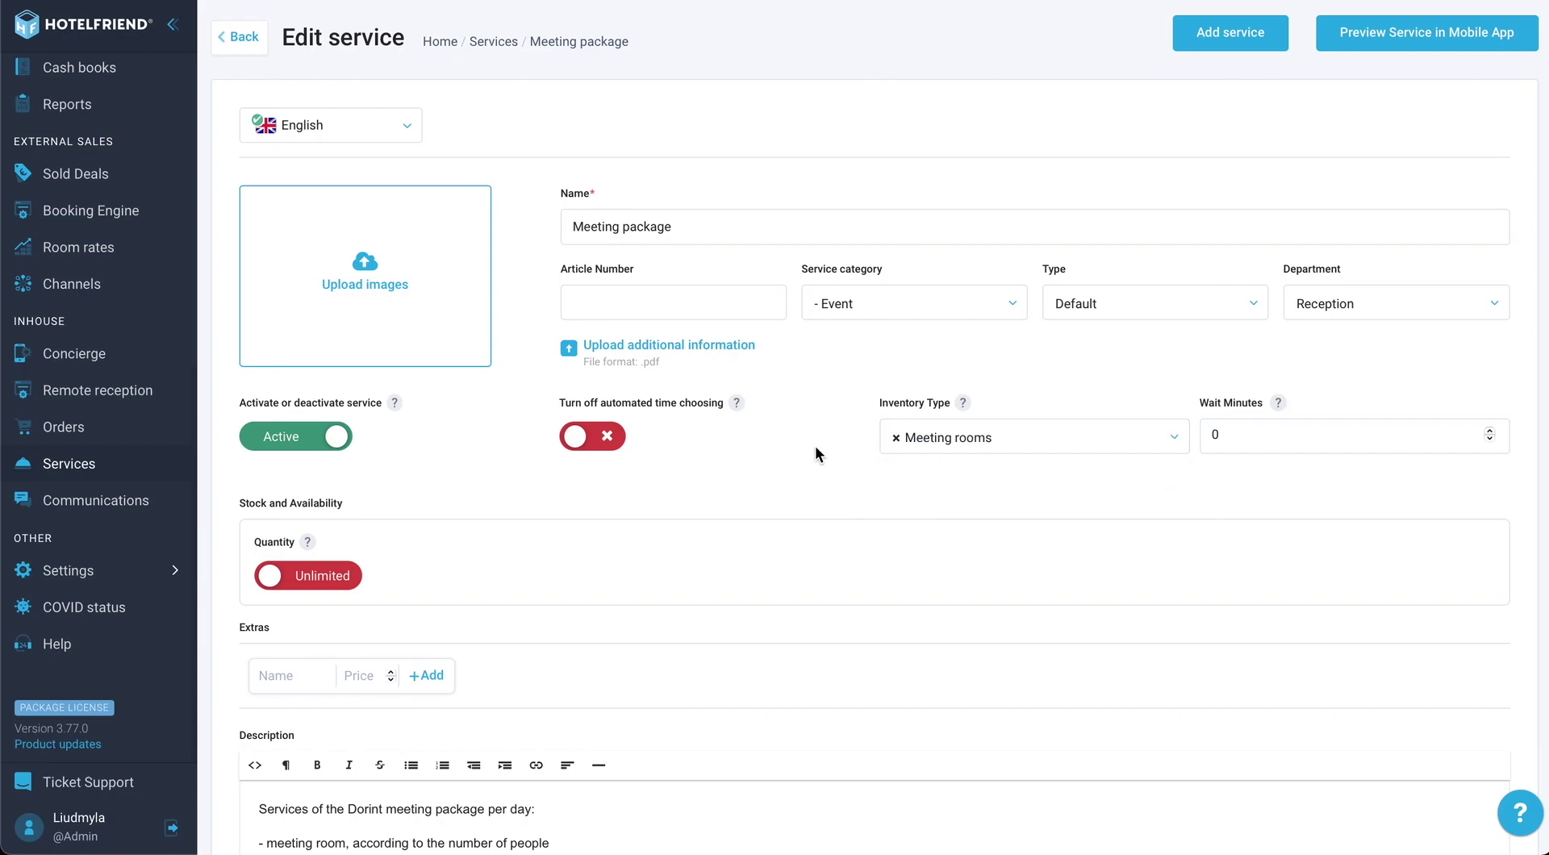
scroll(815, 448, down, 13)
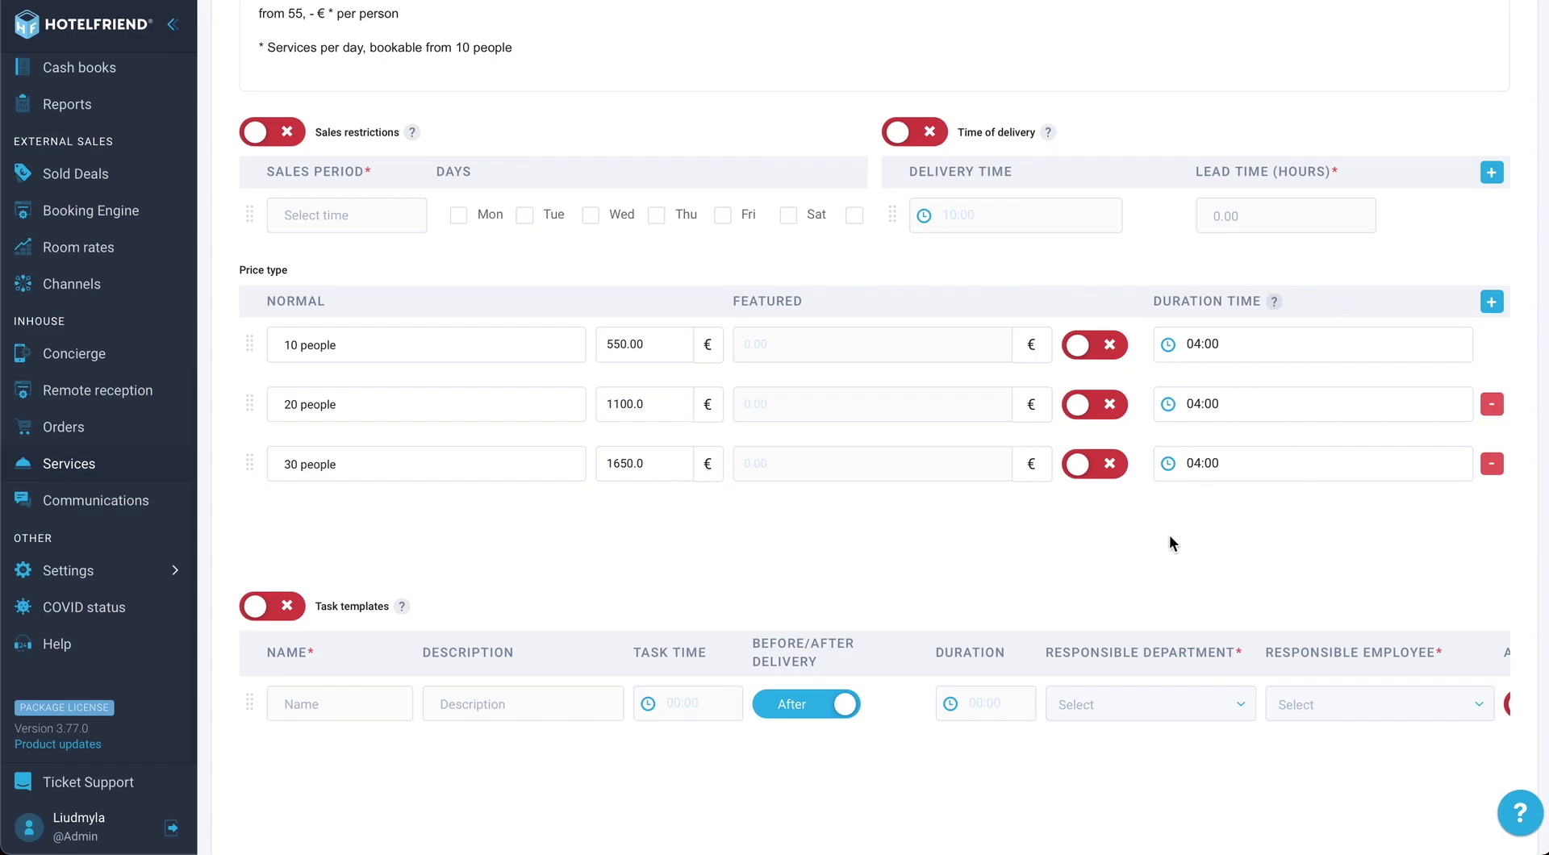
scroll(857, 597, down, 1)
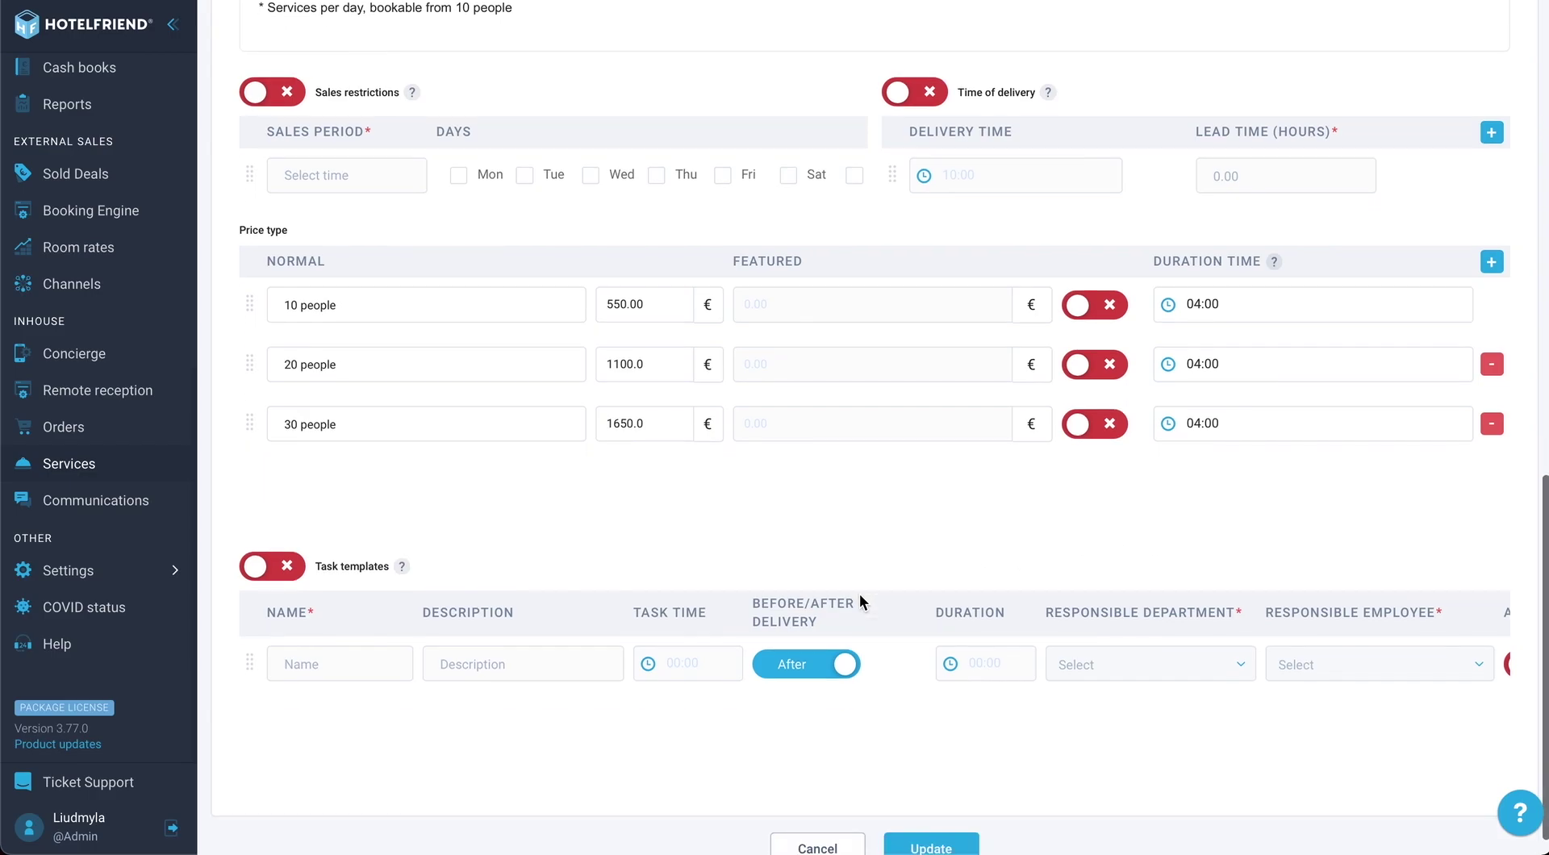
click(927, 818)
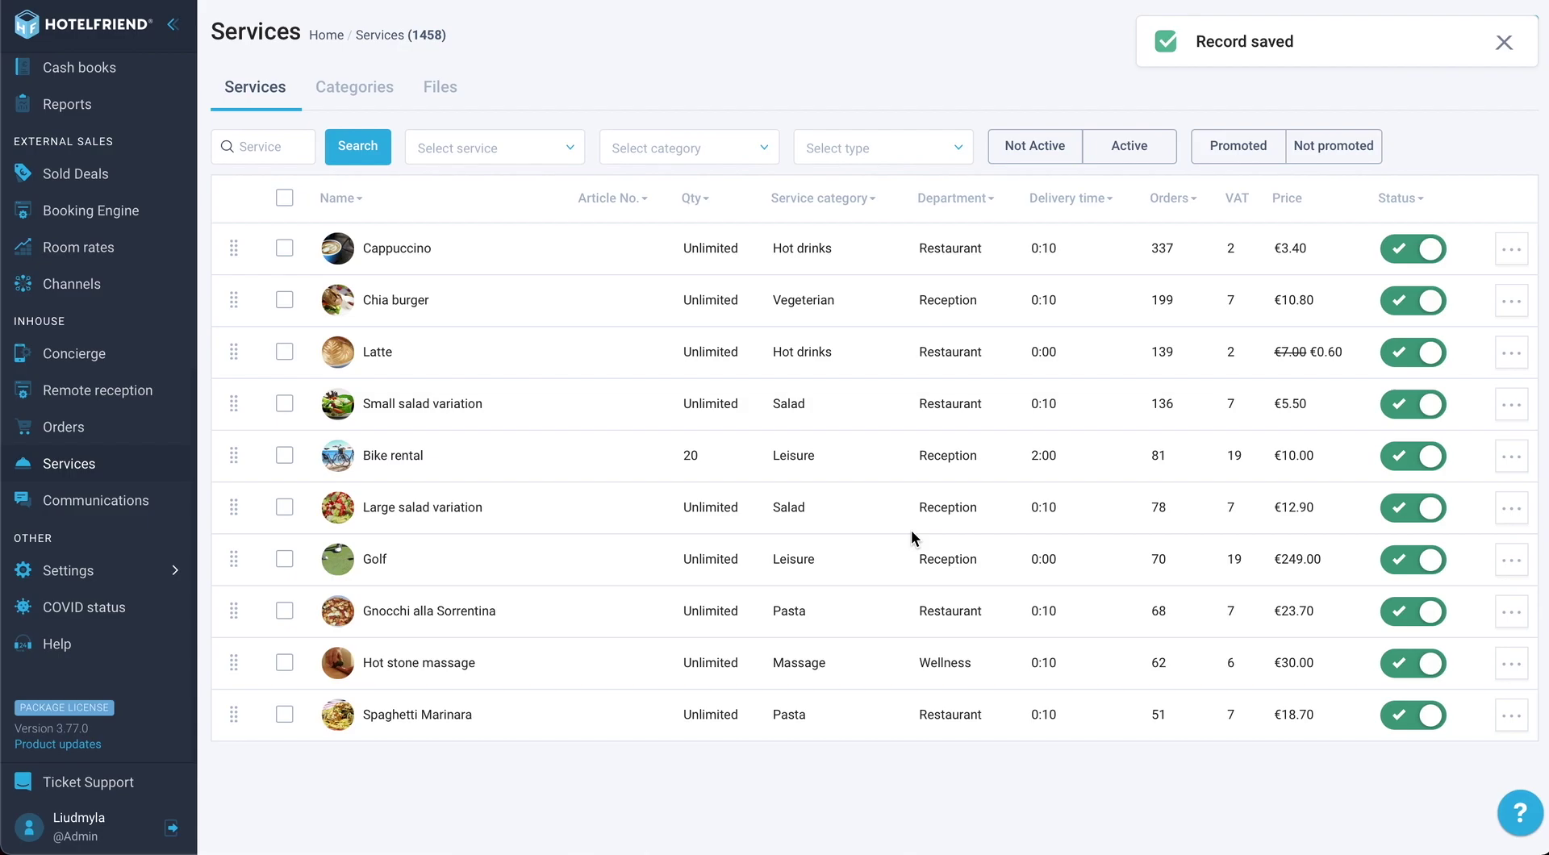
Search the services for "meeting" again and start a new order for the Meeting package
click(1504, 43)
click(254, 146)
text(me)
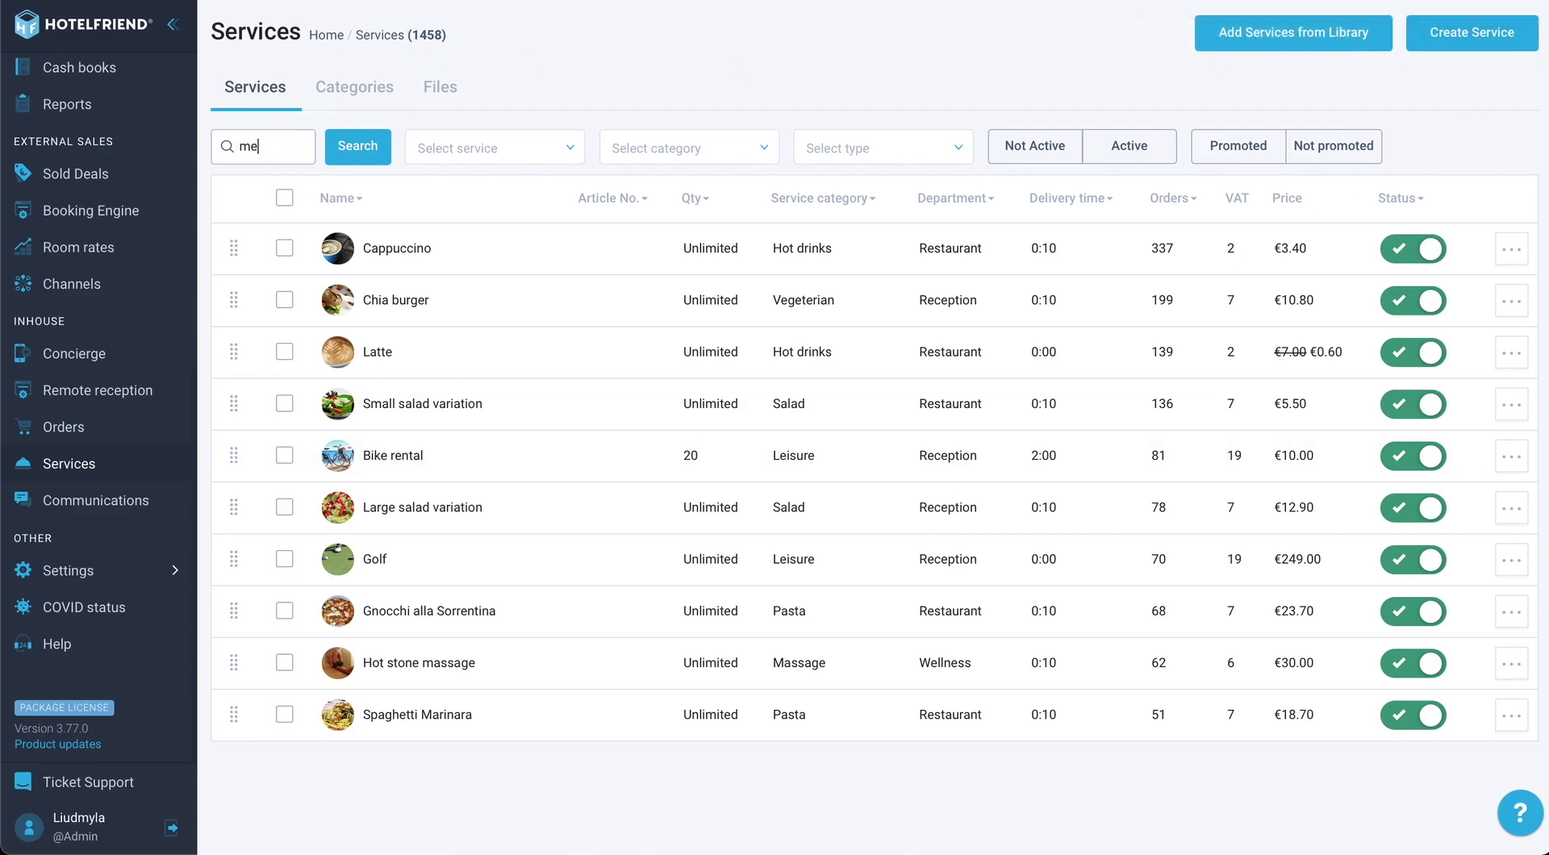
text(eting)
key(Return)
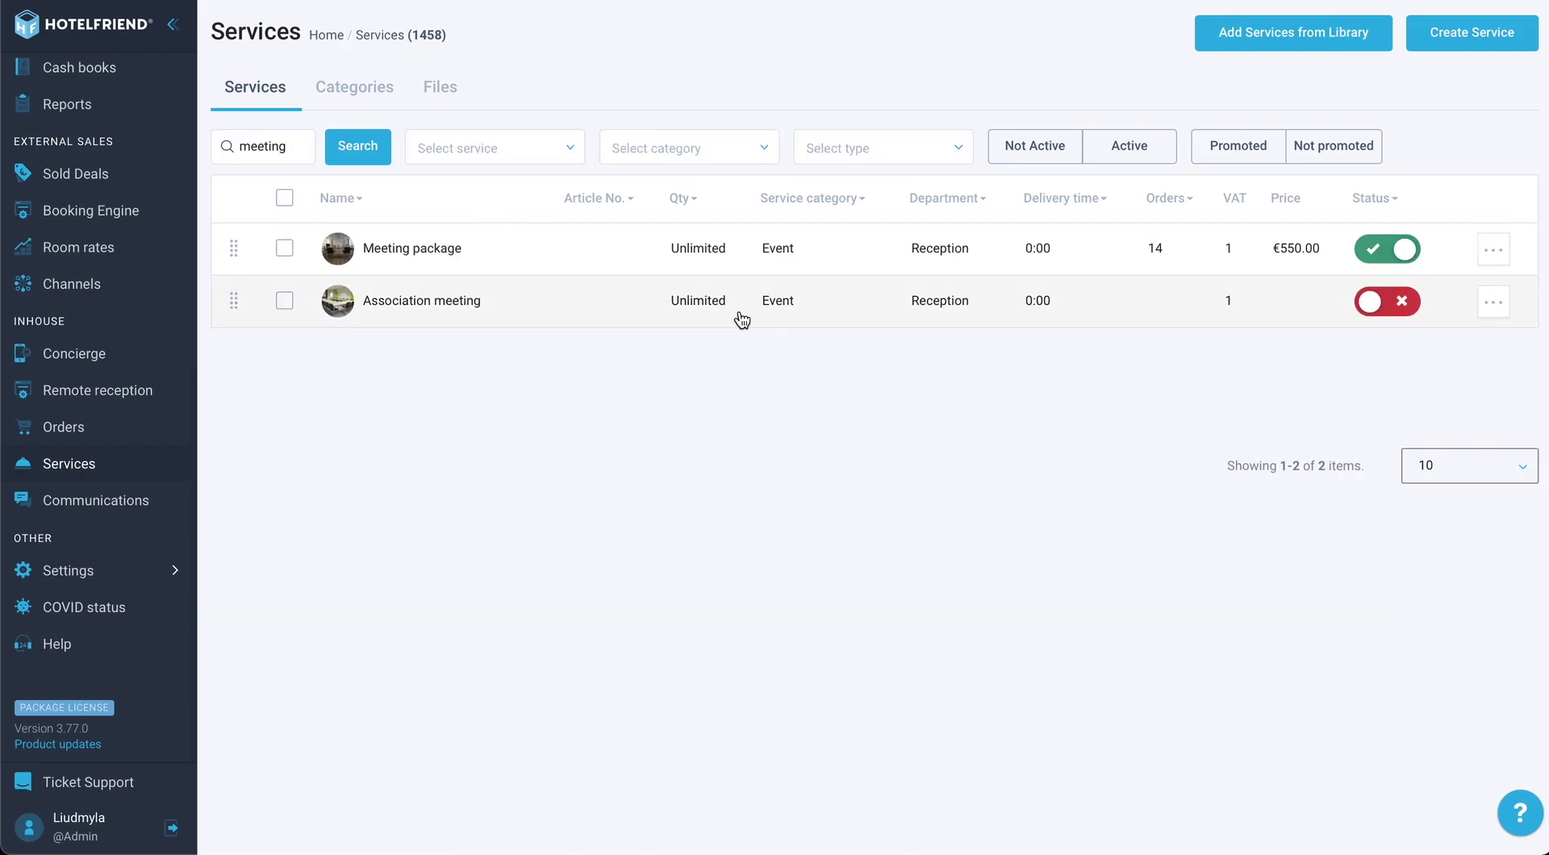
click(1492, 250)
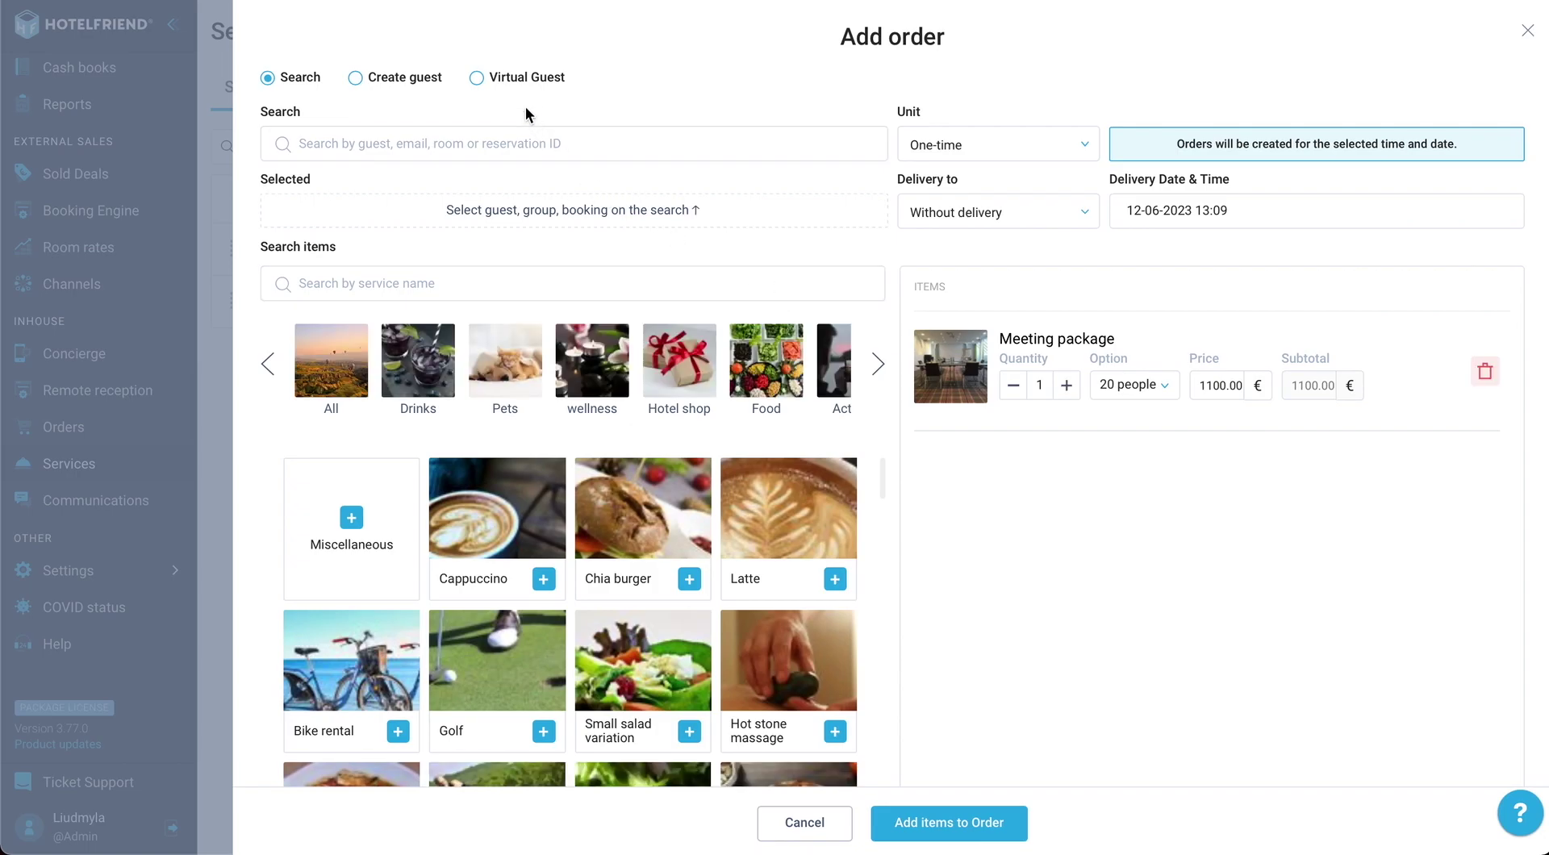
click(476, 78)
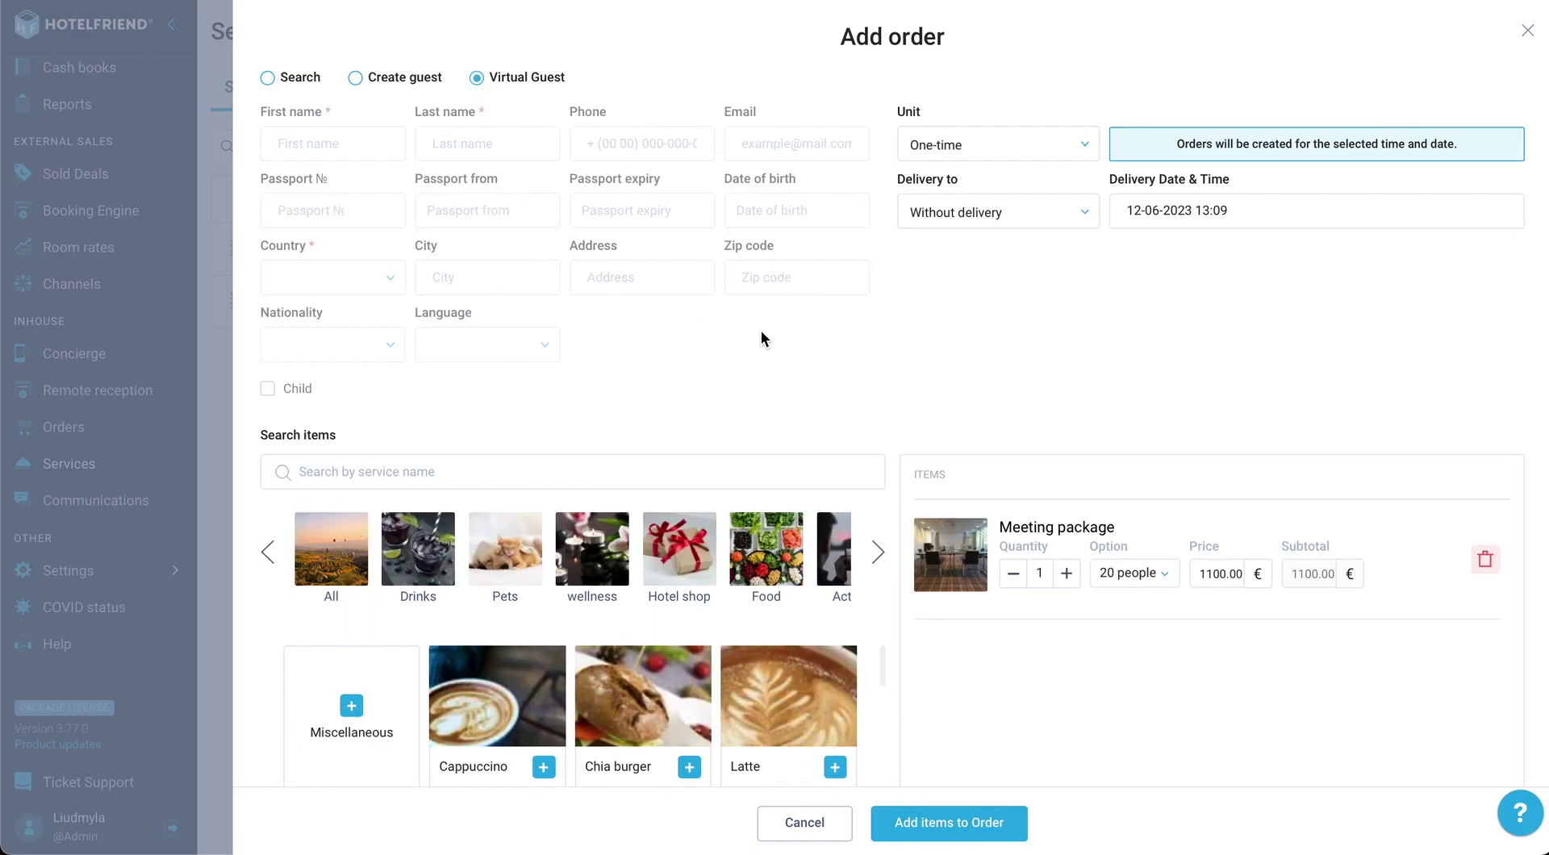
scroll(934, 347, down, 1)
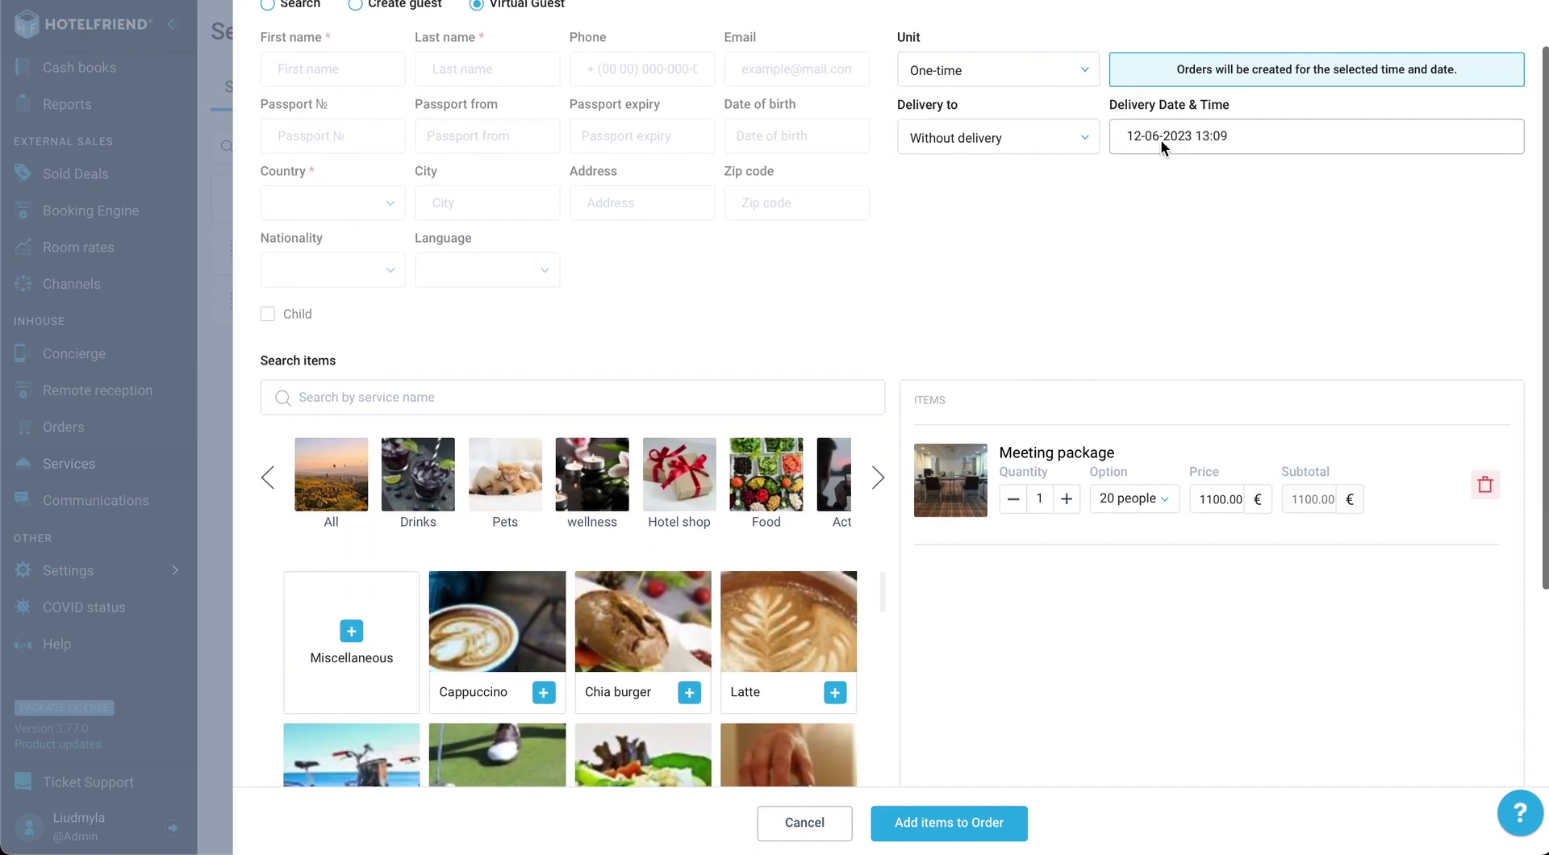
click(1162, 139)
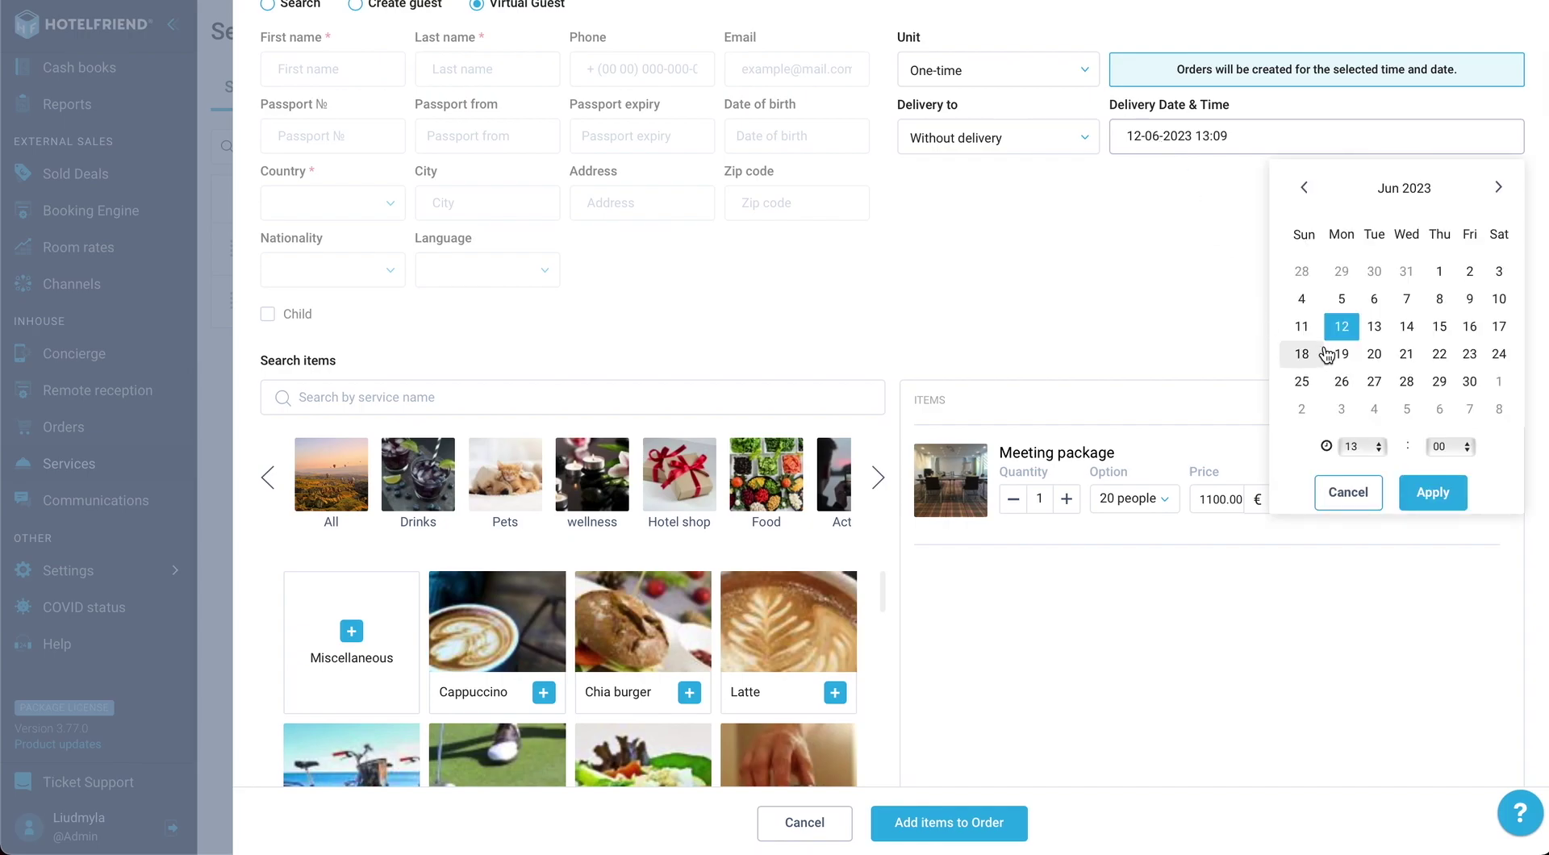
click(1348, 446)
click(1349, 466)
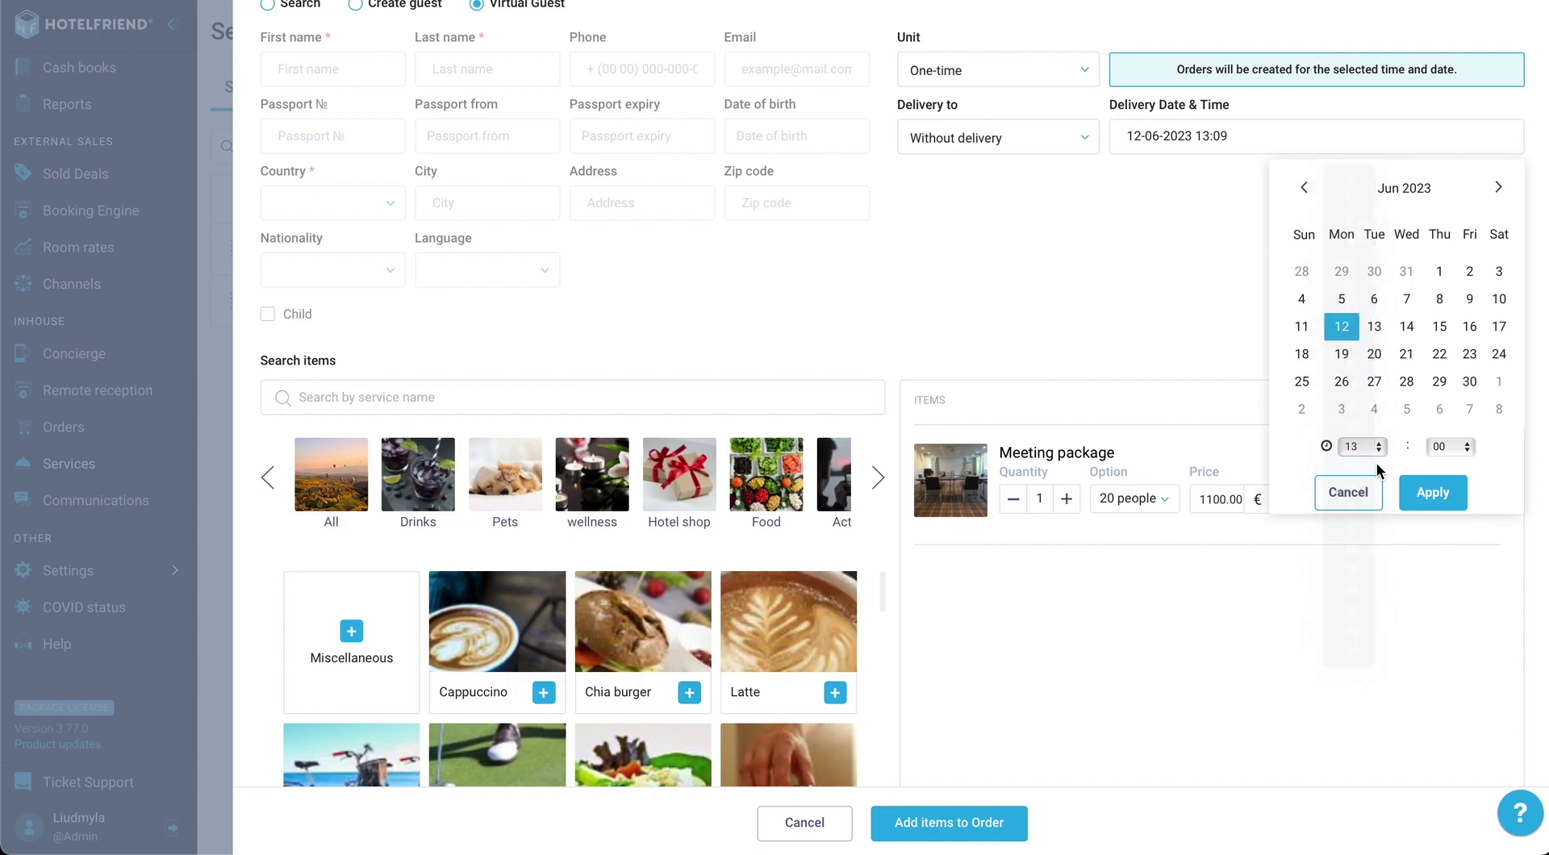
click(1430, 490)
Choose the 30 people option for the Meeting package and create the order
scroll(1110, 627, down, 1)
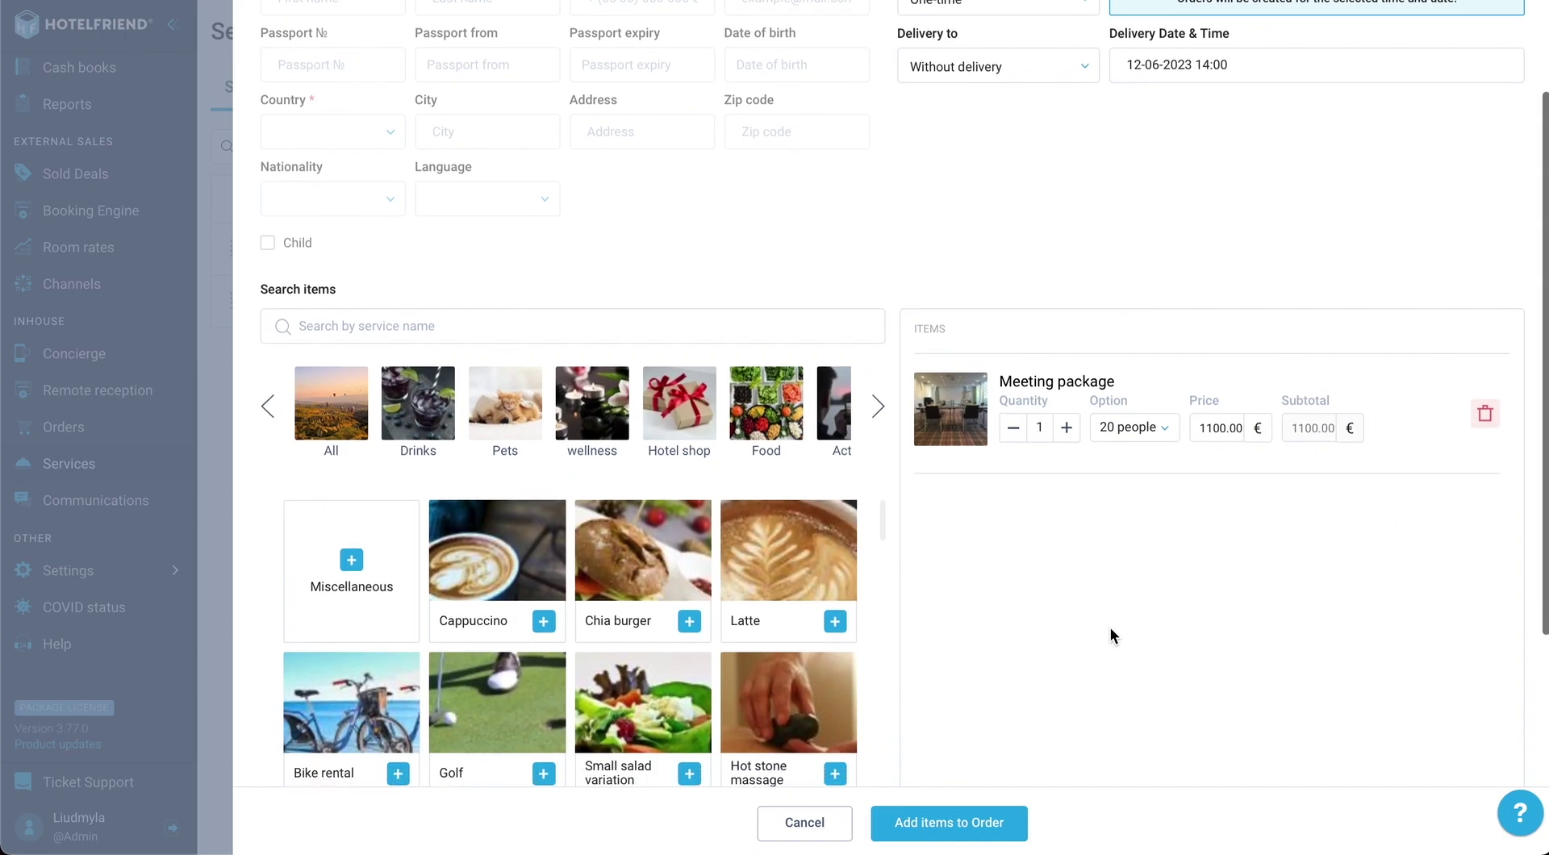
click(1139, 420)
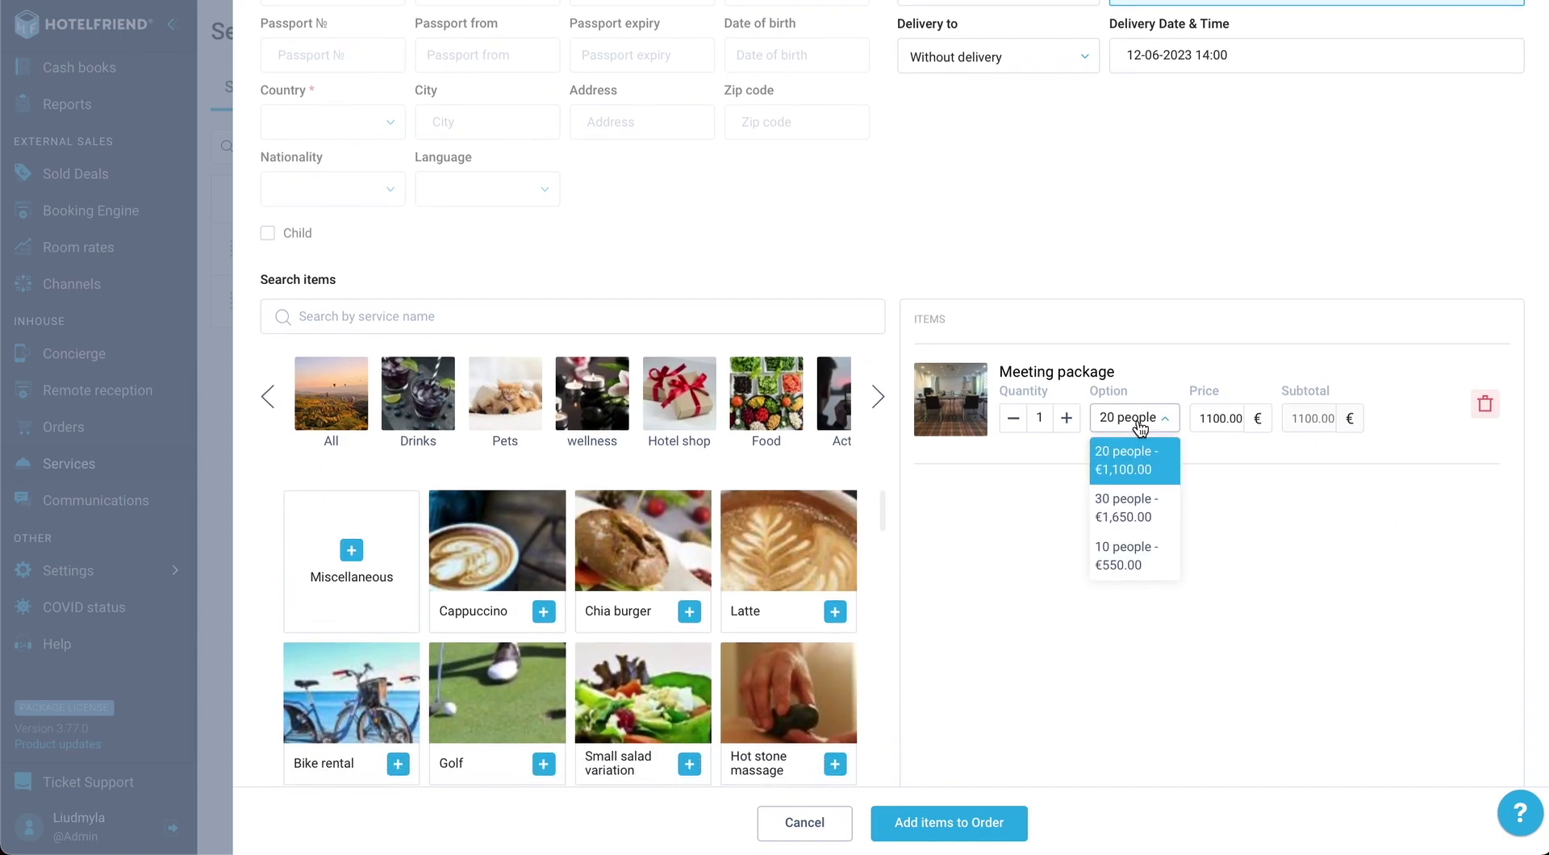
click(1133, 526)
scroll(1141, 565, down, 4)
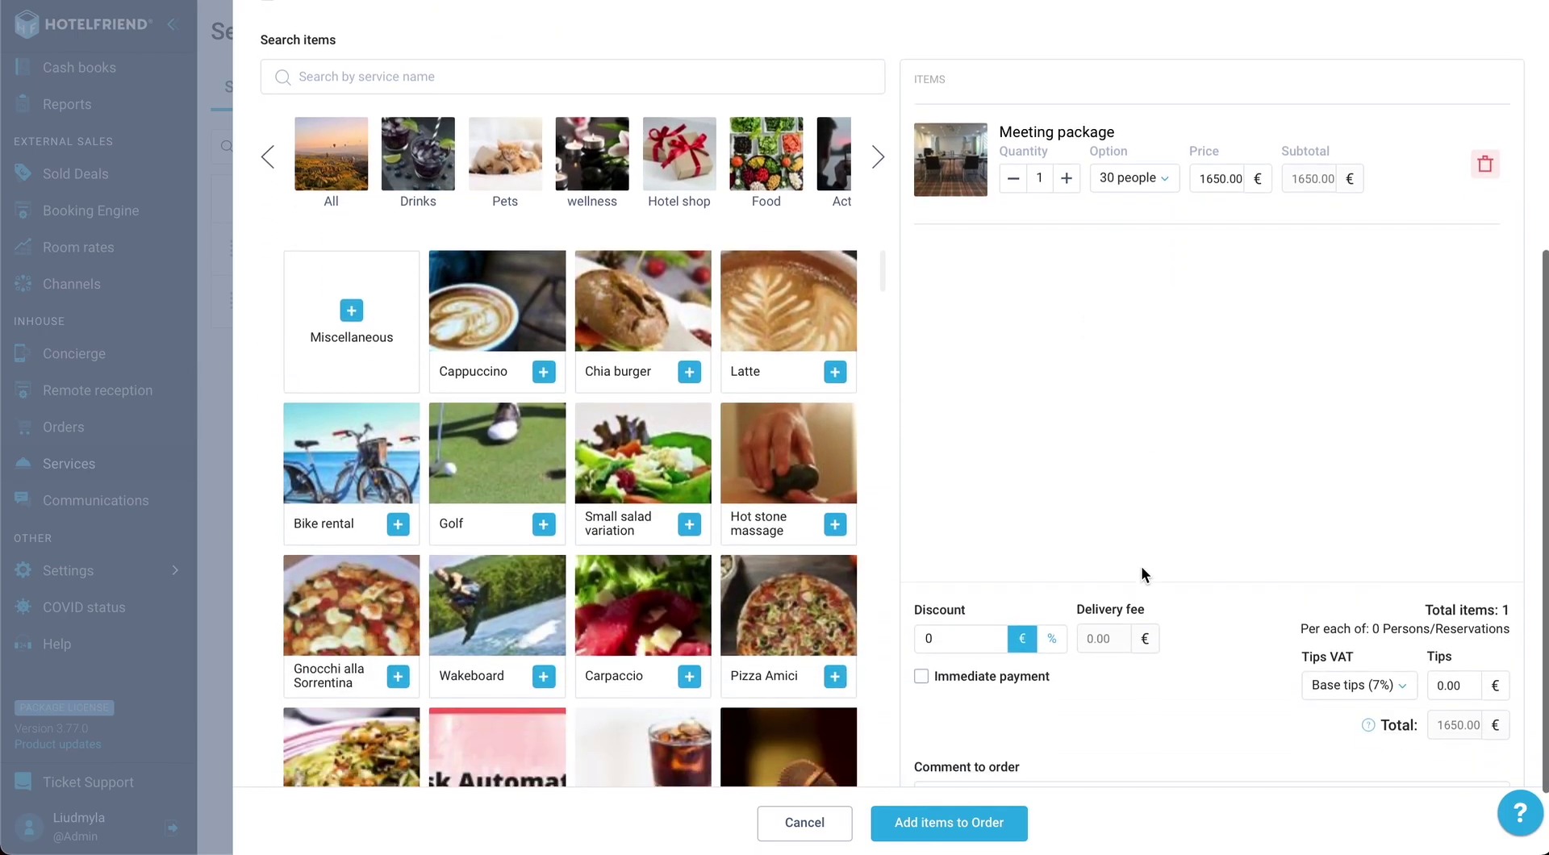
click(980, 823)
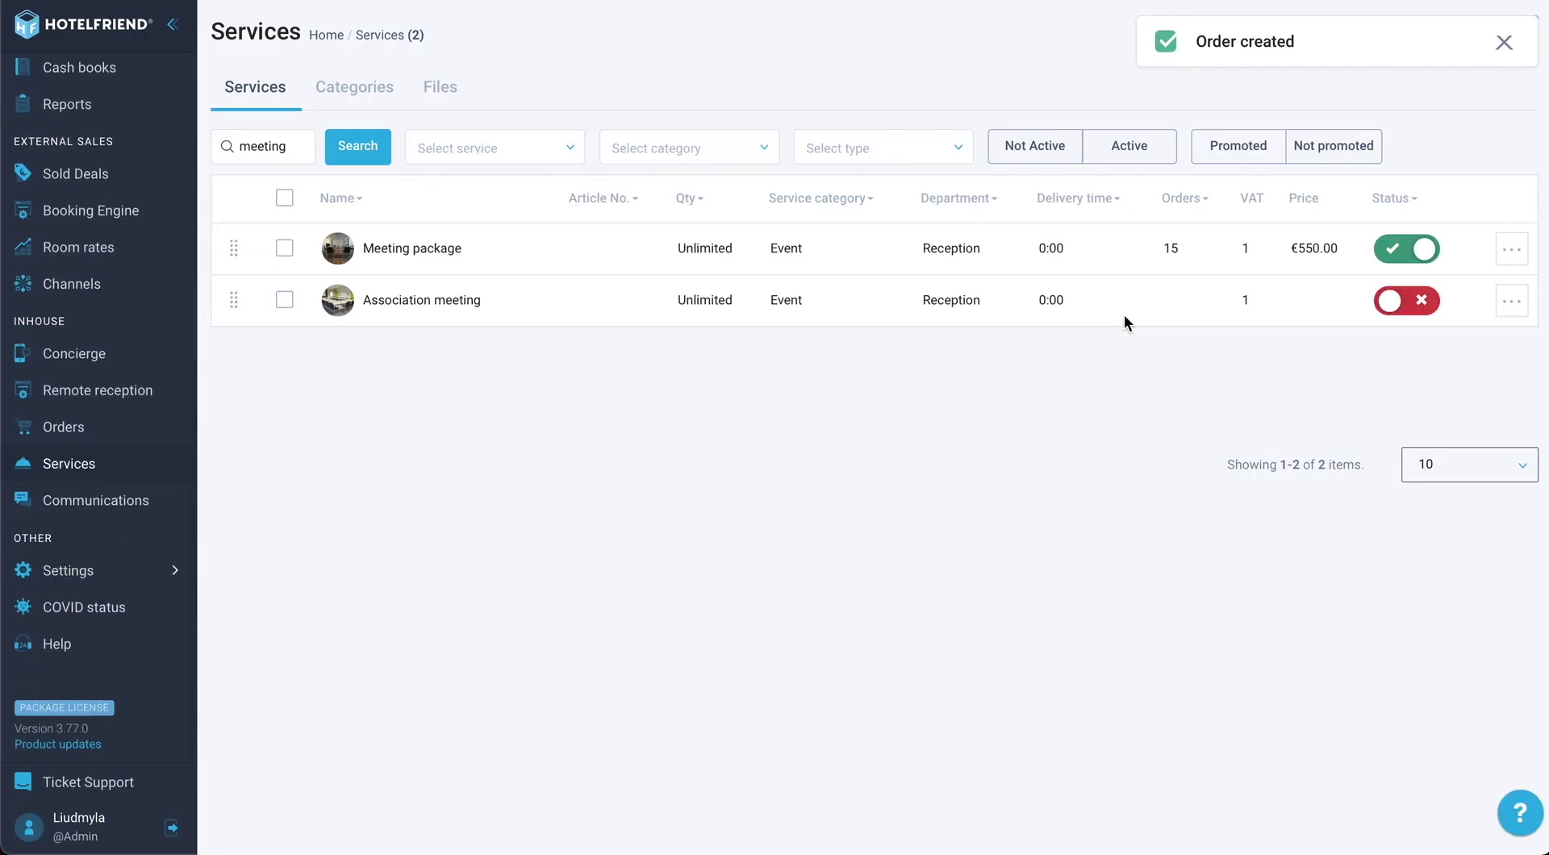
Open the orders and switch to the inventory timeline view to examine the Meeting rooms booking
click(72, 430)
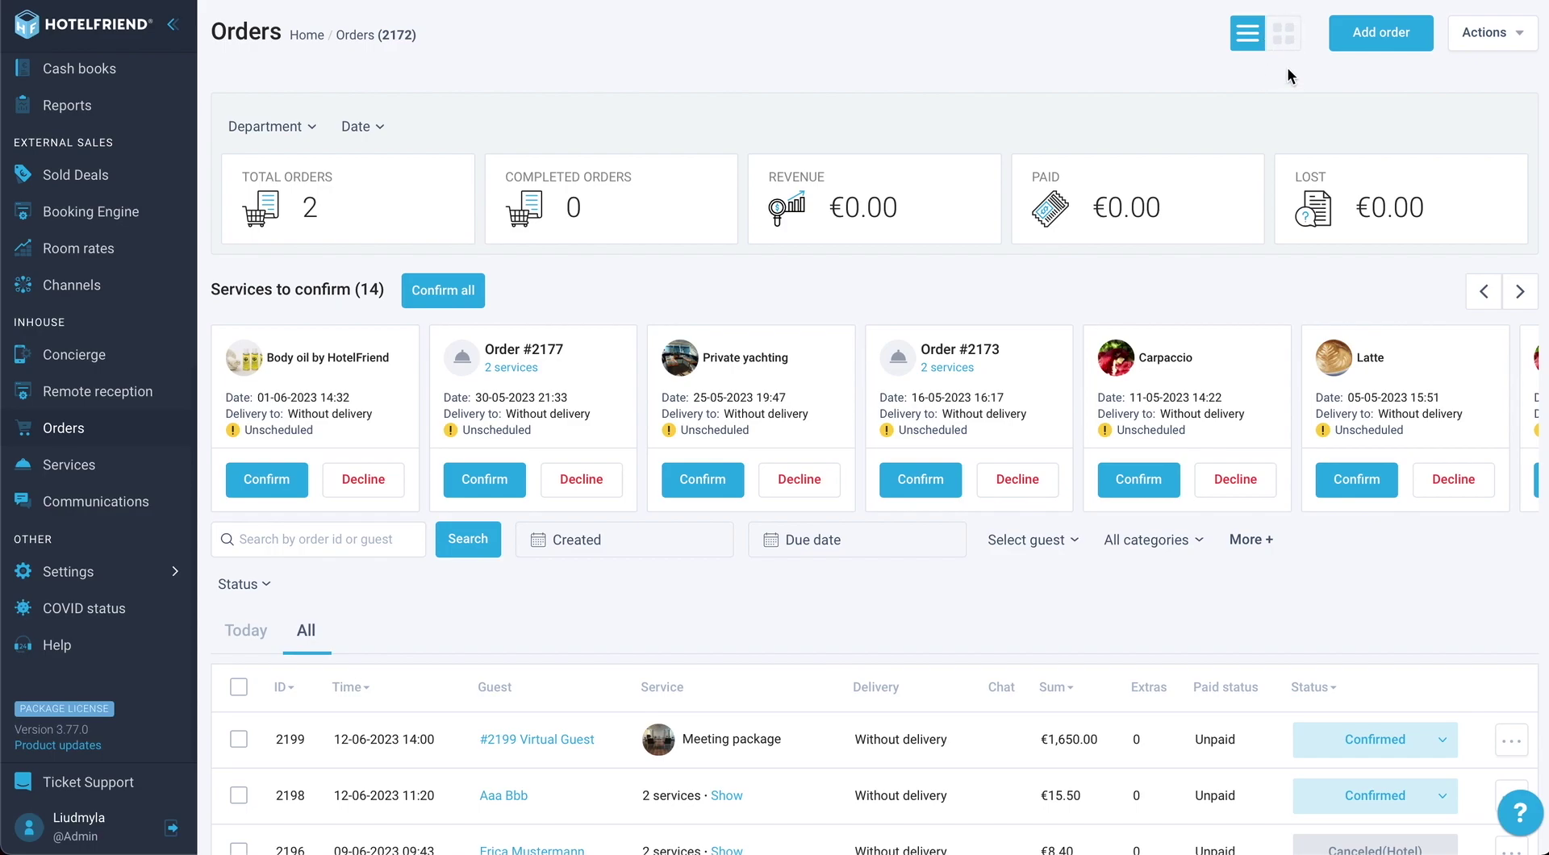
click(1288, 37)
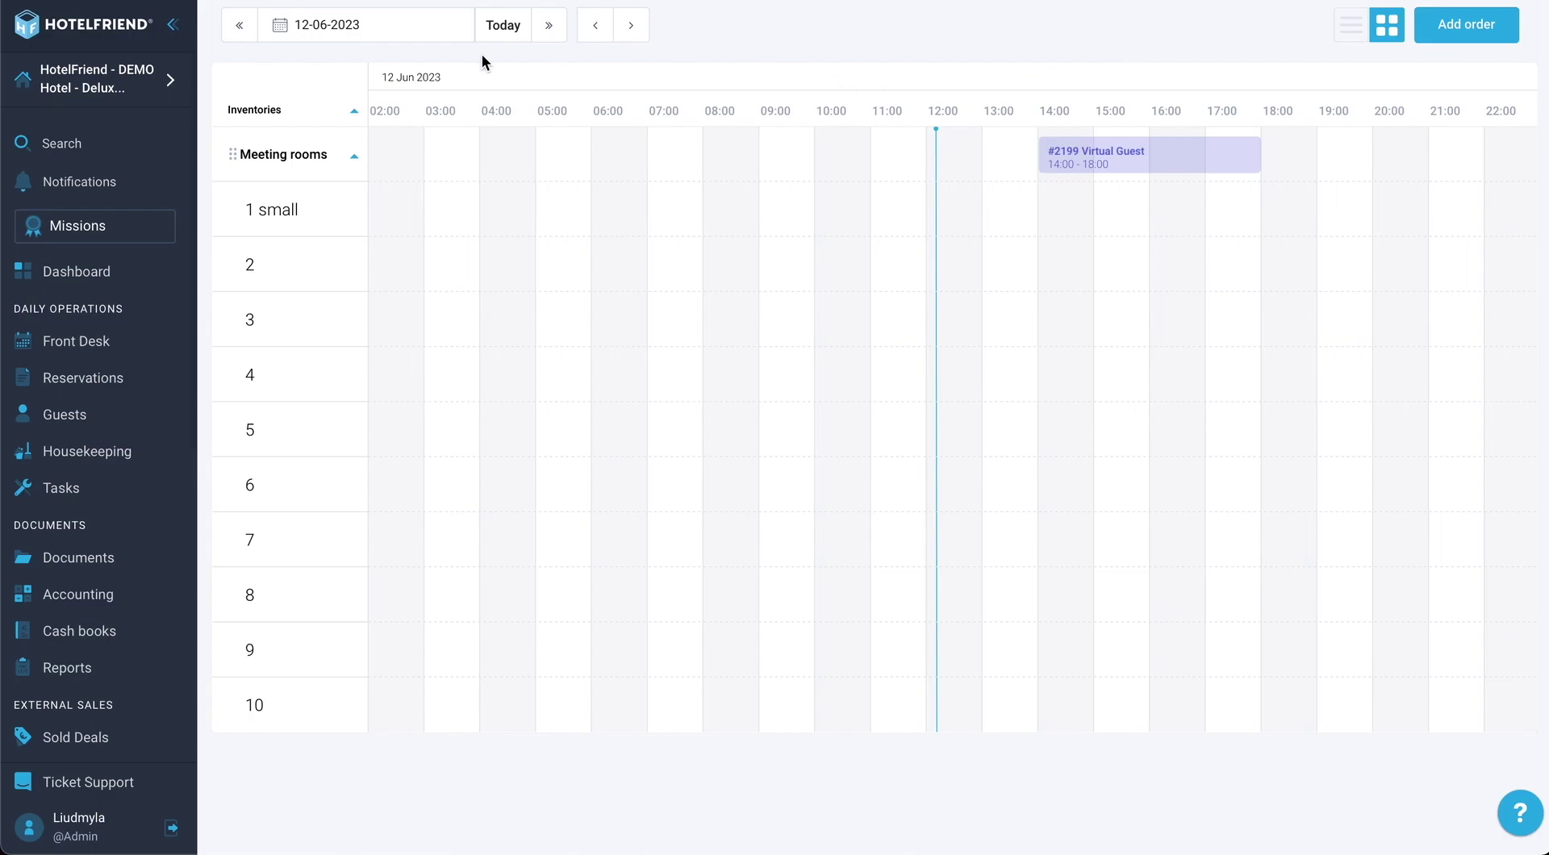
Assign inventory 1 small to the Meeting package in the Virtual Guest order on the timeline and save the order
click(354, 159)
click(354, 159)
click(1170, 151)
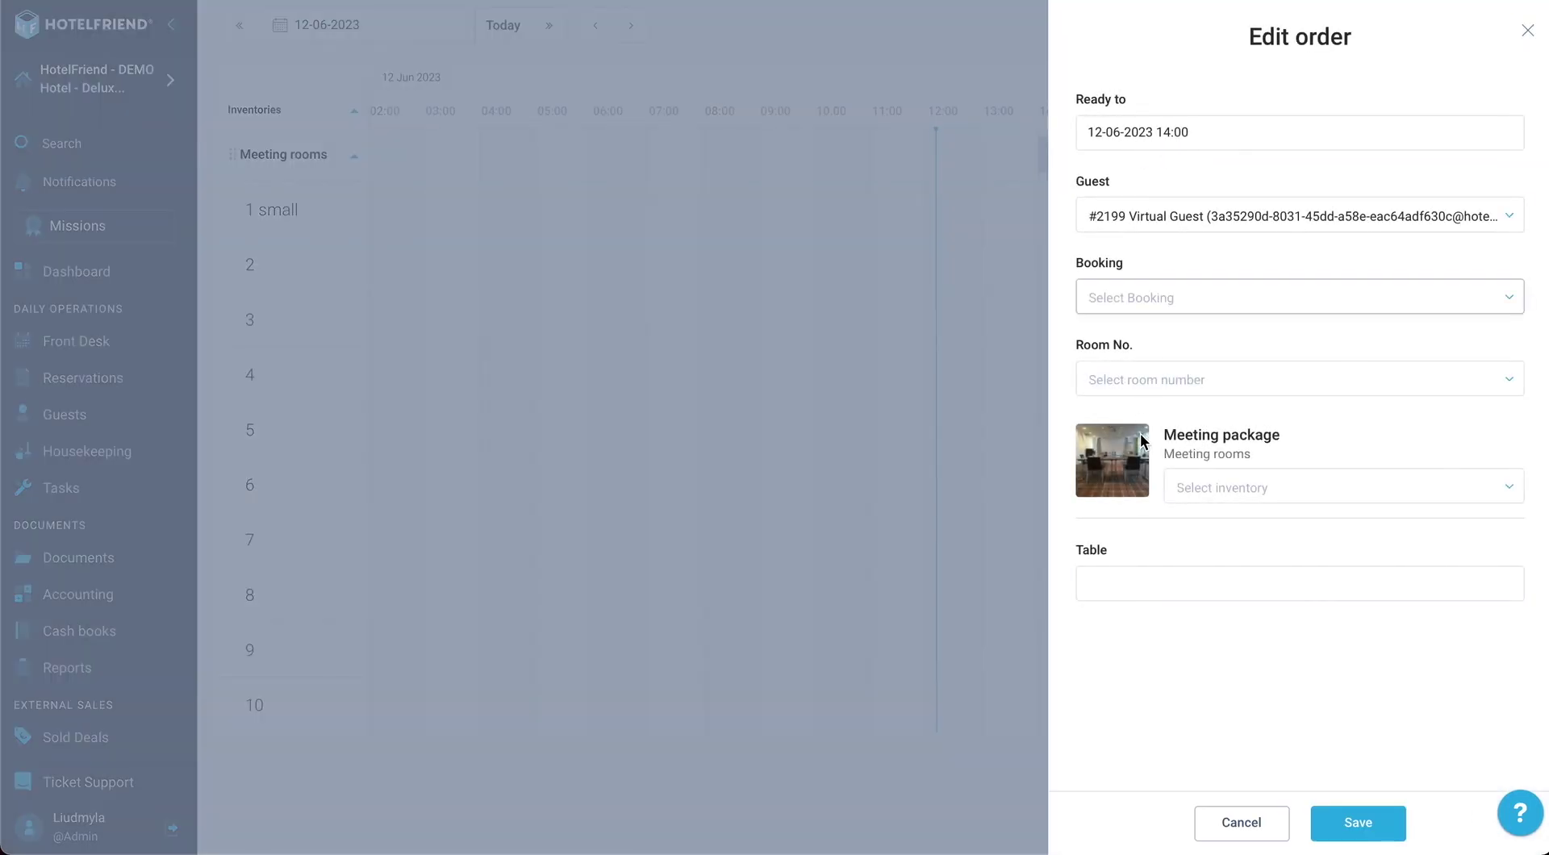
click(1221, 486)
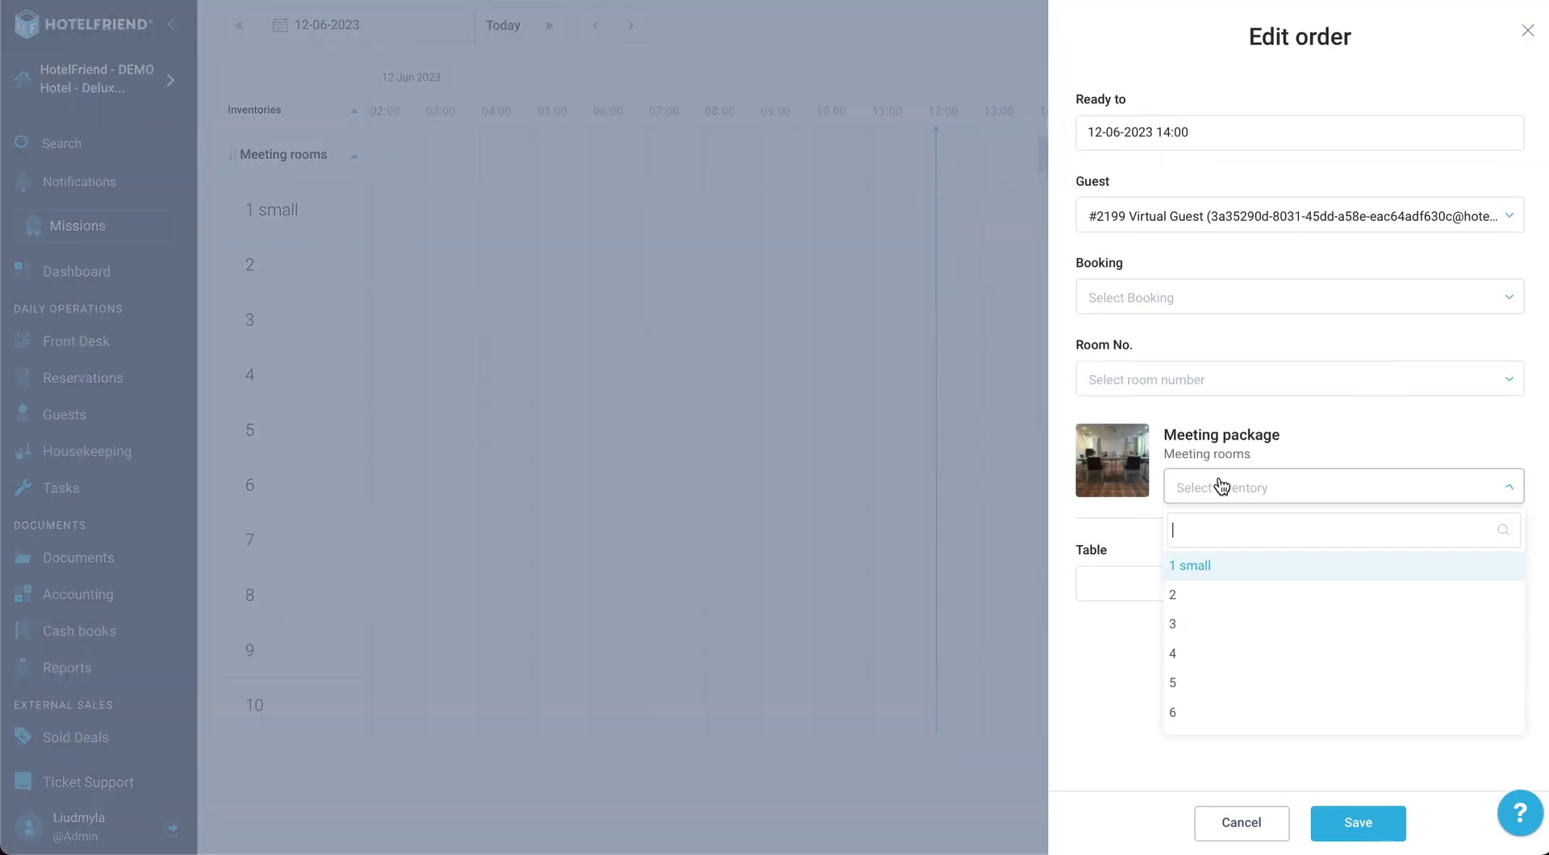
click(1199, 574)
click(1356, 825)
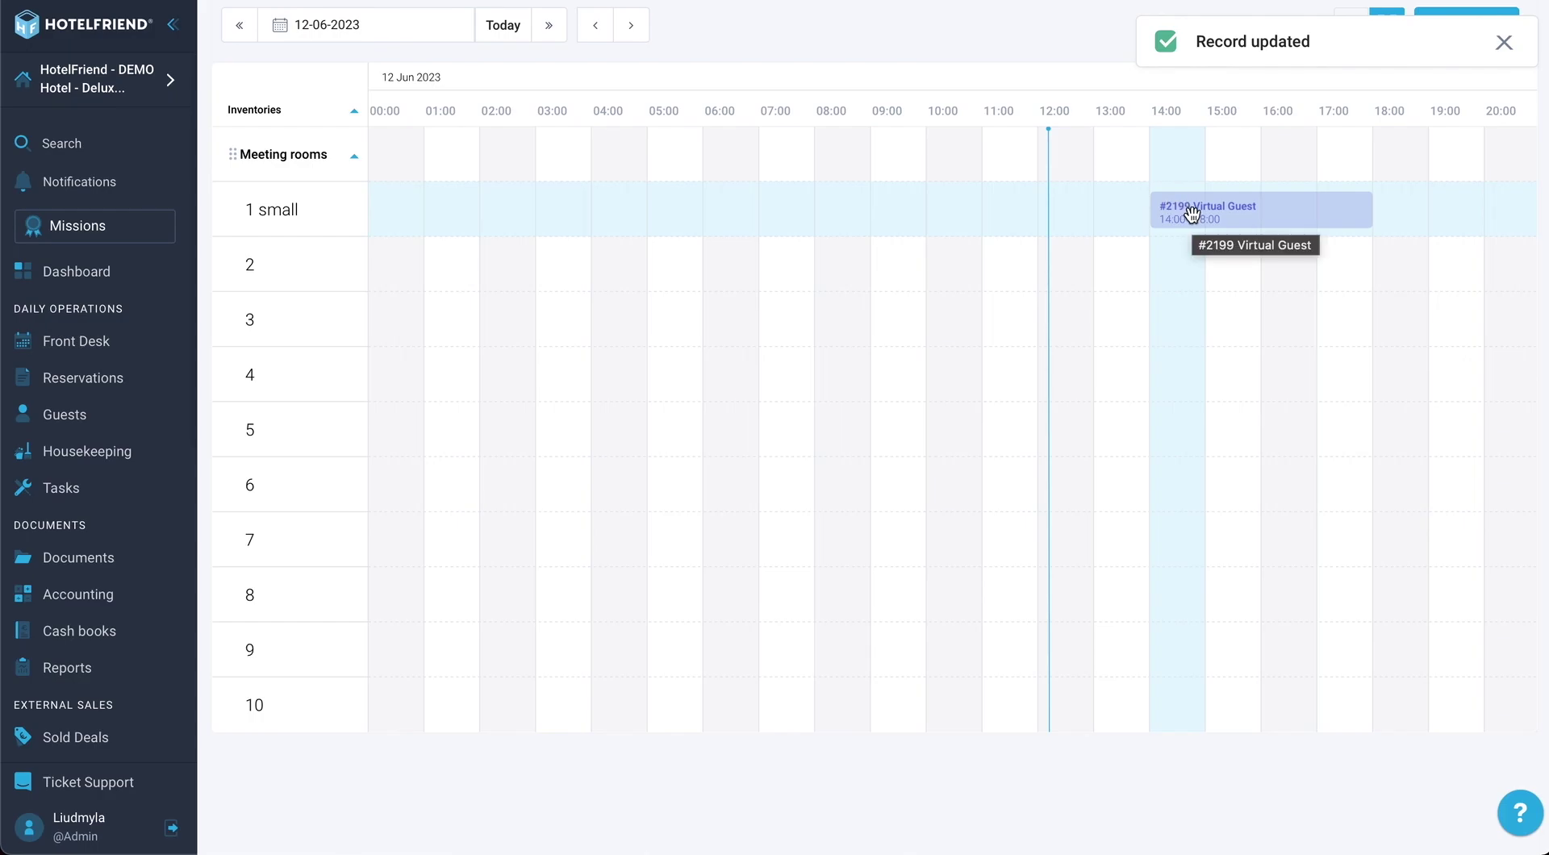
click(1191, 214)
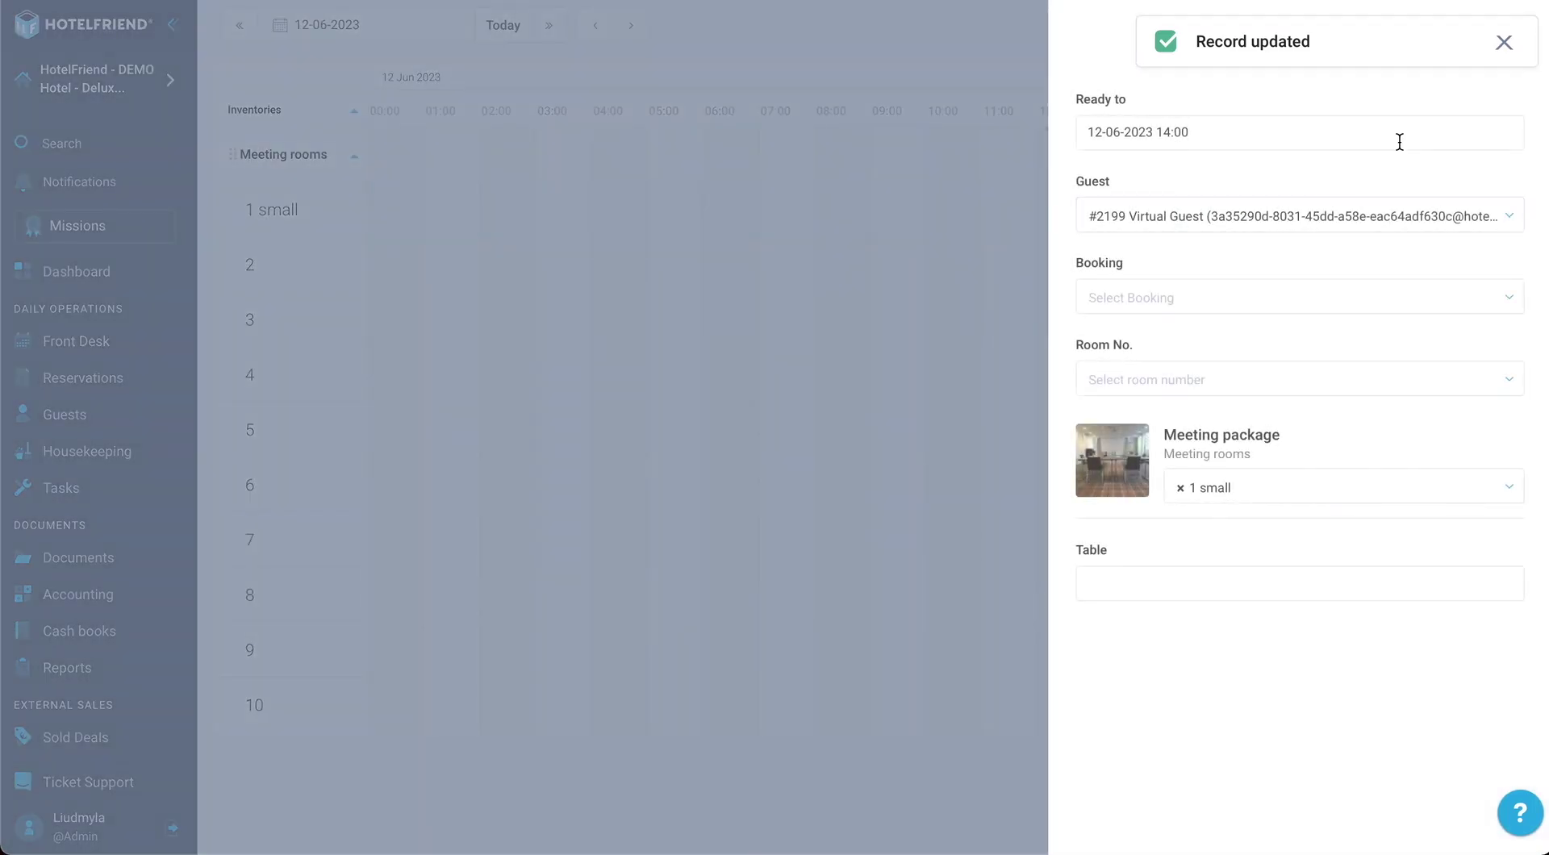
click(1181, 131)
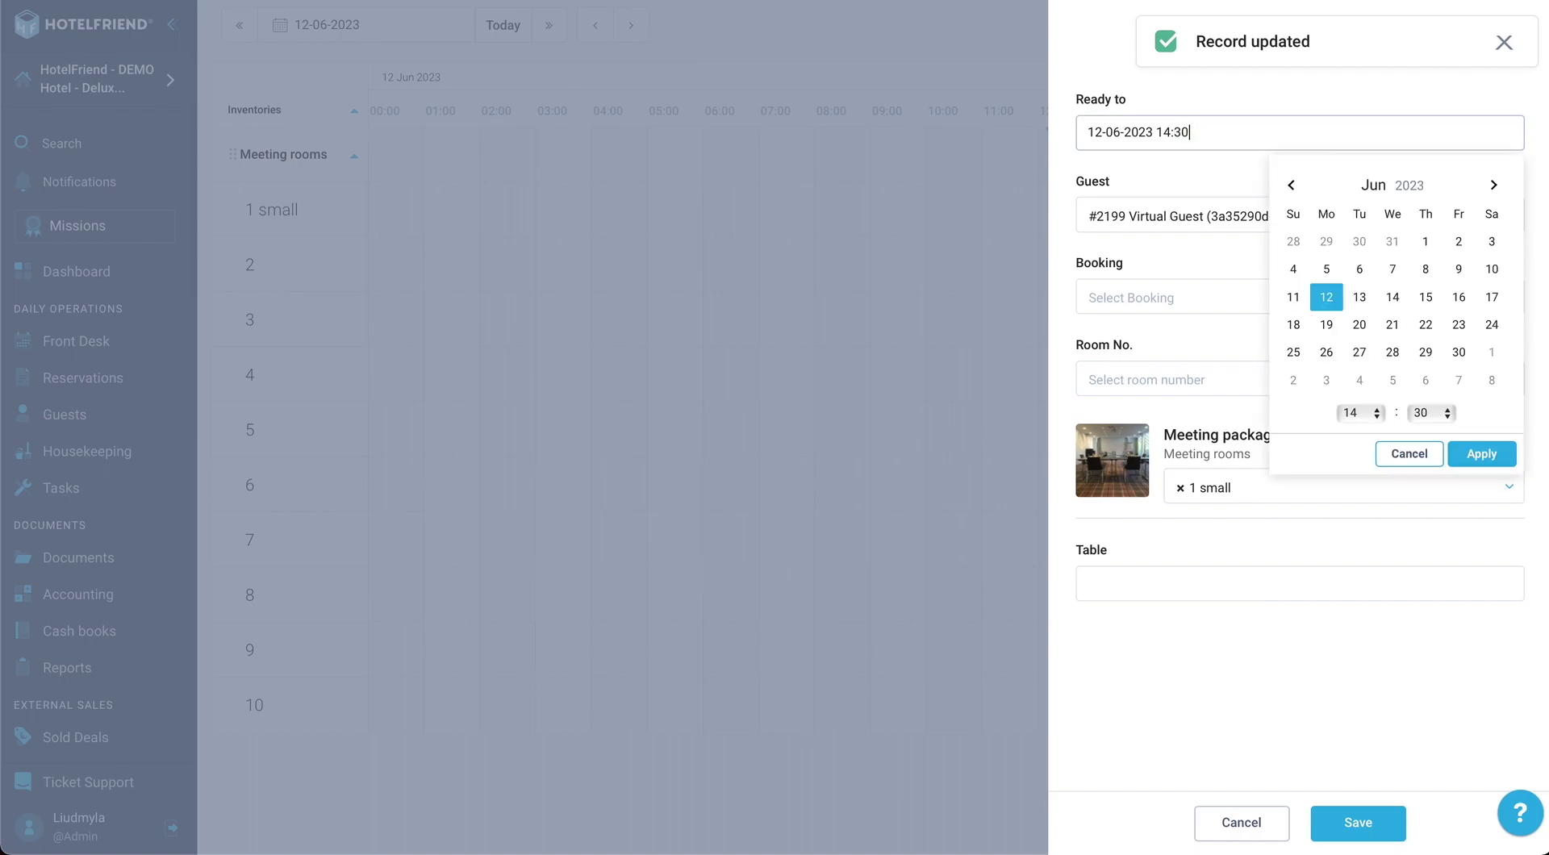
click(1447, 415)
click(1464, 456)
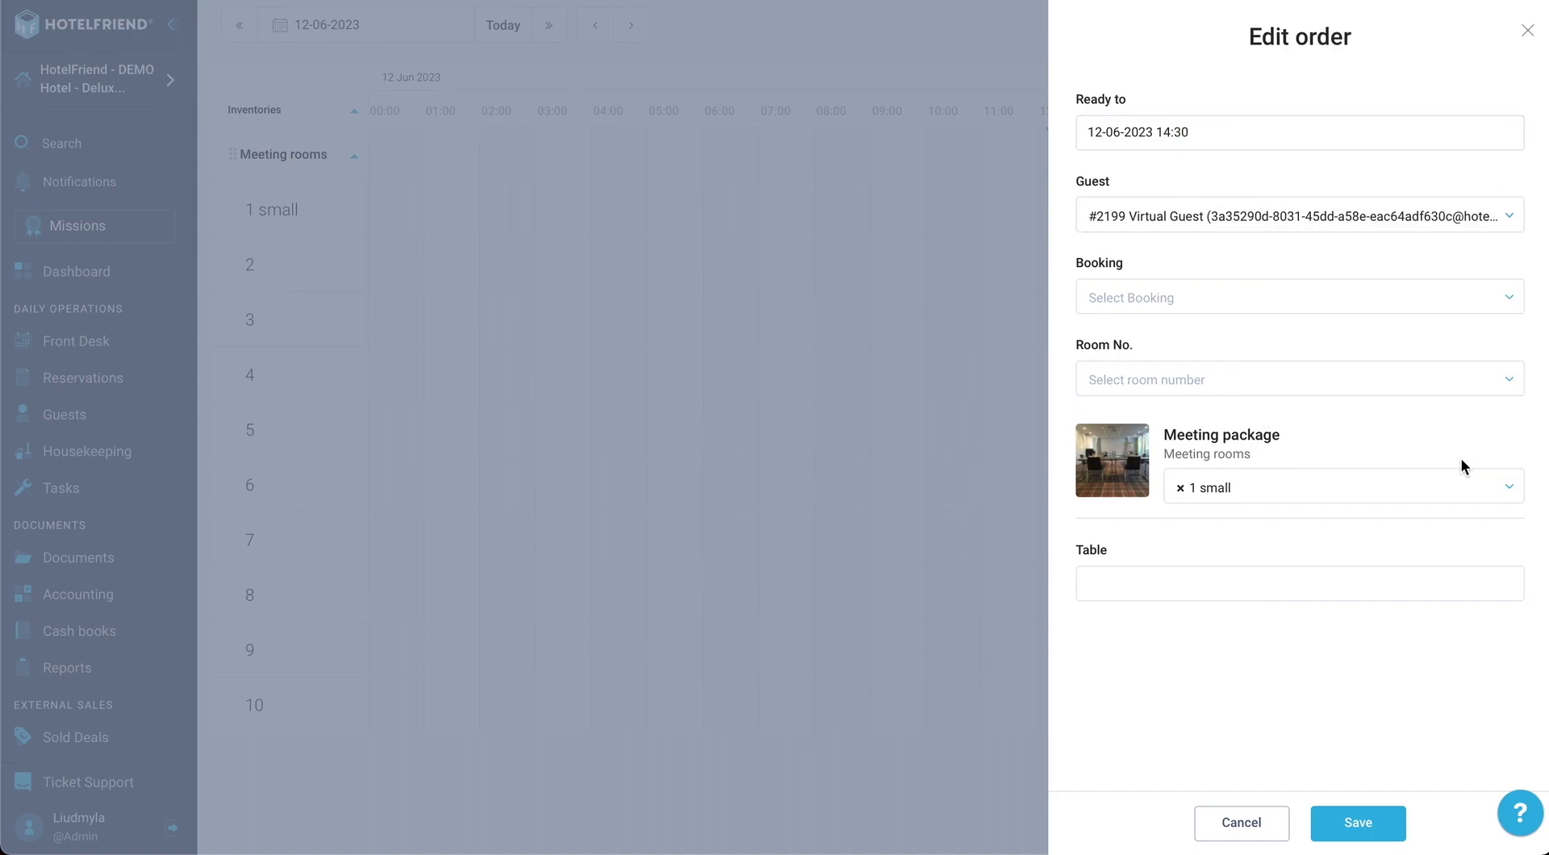
click(1358, 824)
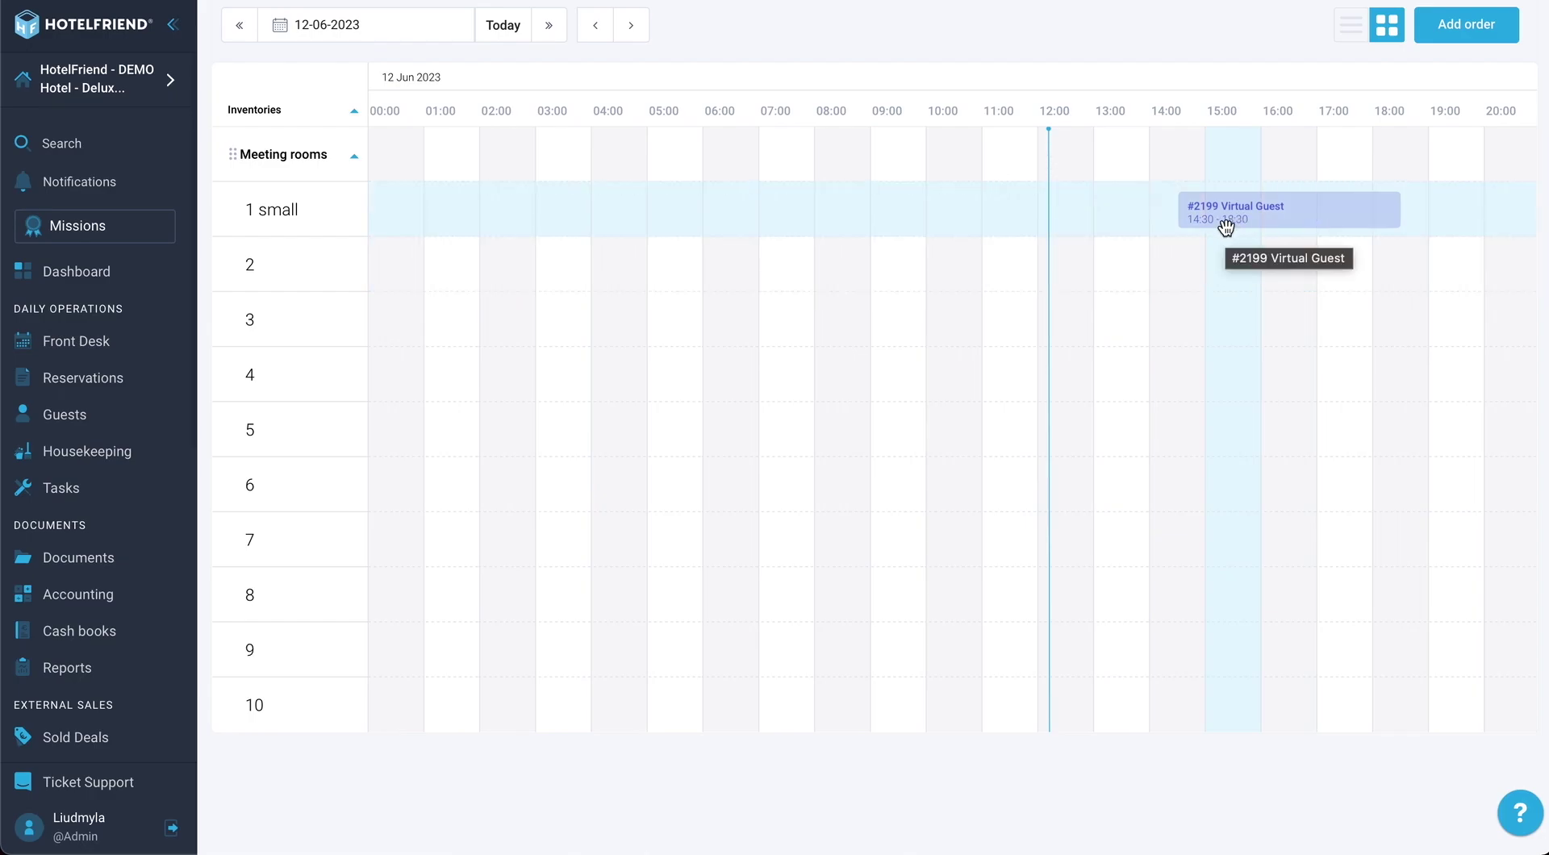
Review the rescheduled order's details and examine the inventory timeline across neighbouring dates and hours
click(1280, 221)
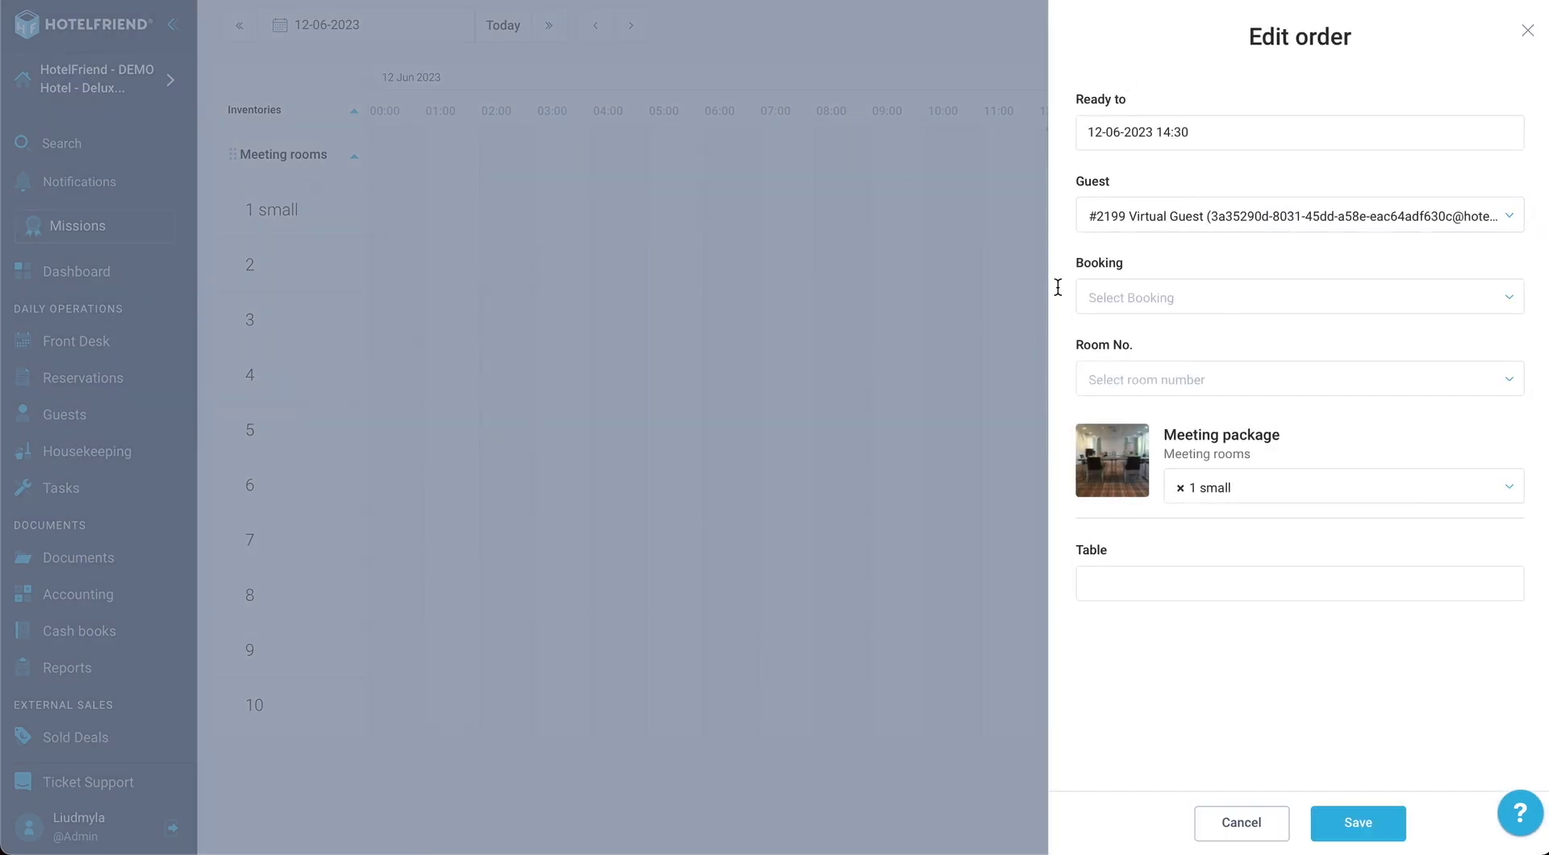
click(944, 344)
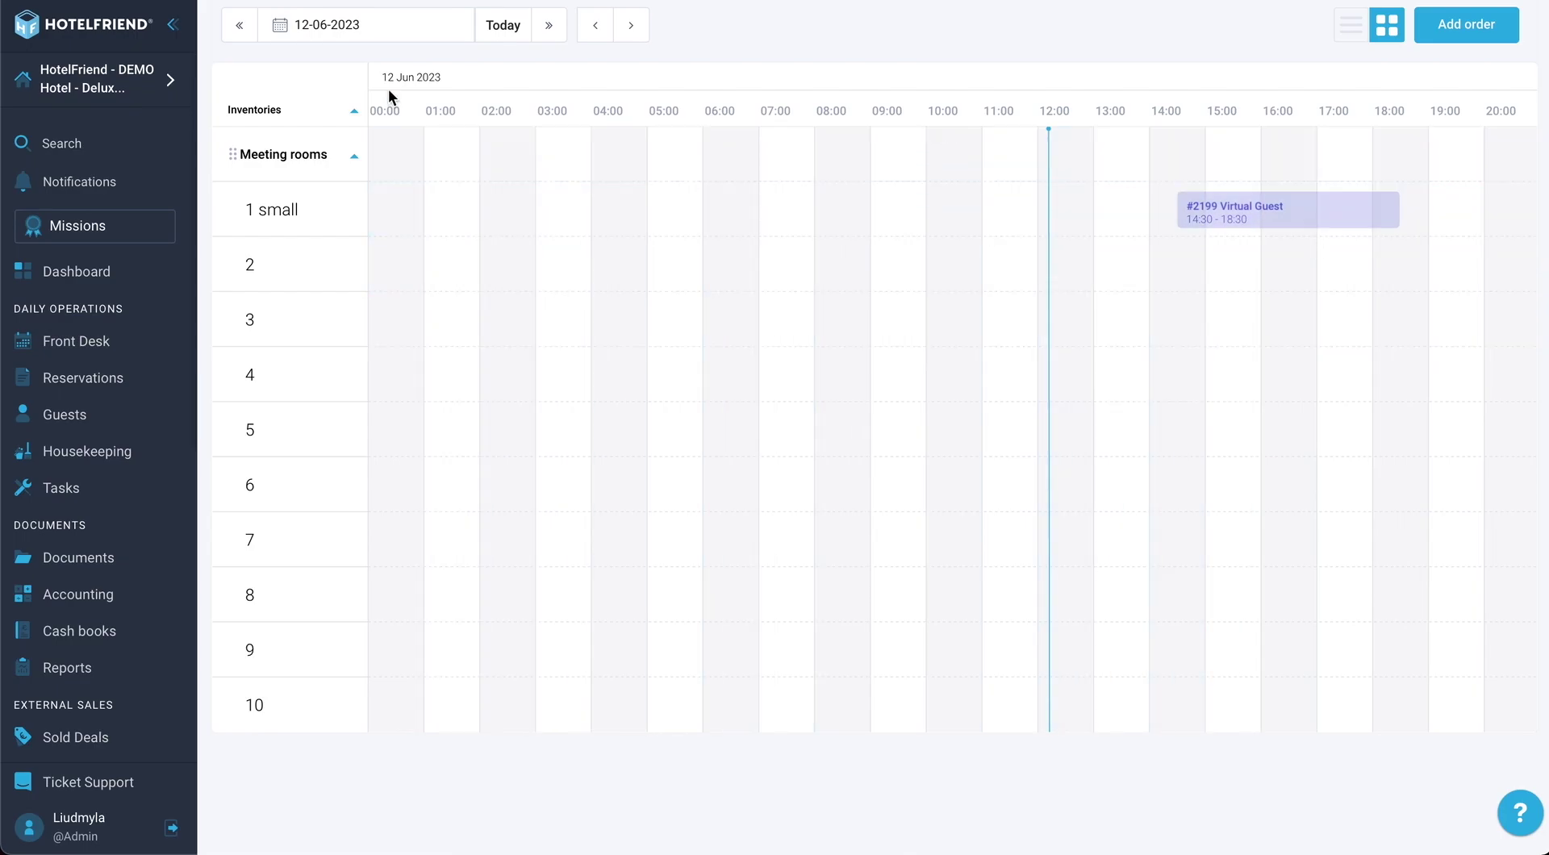
click(339, 31)
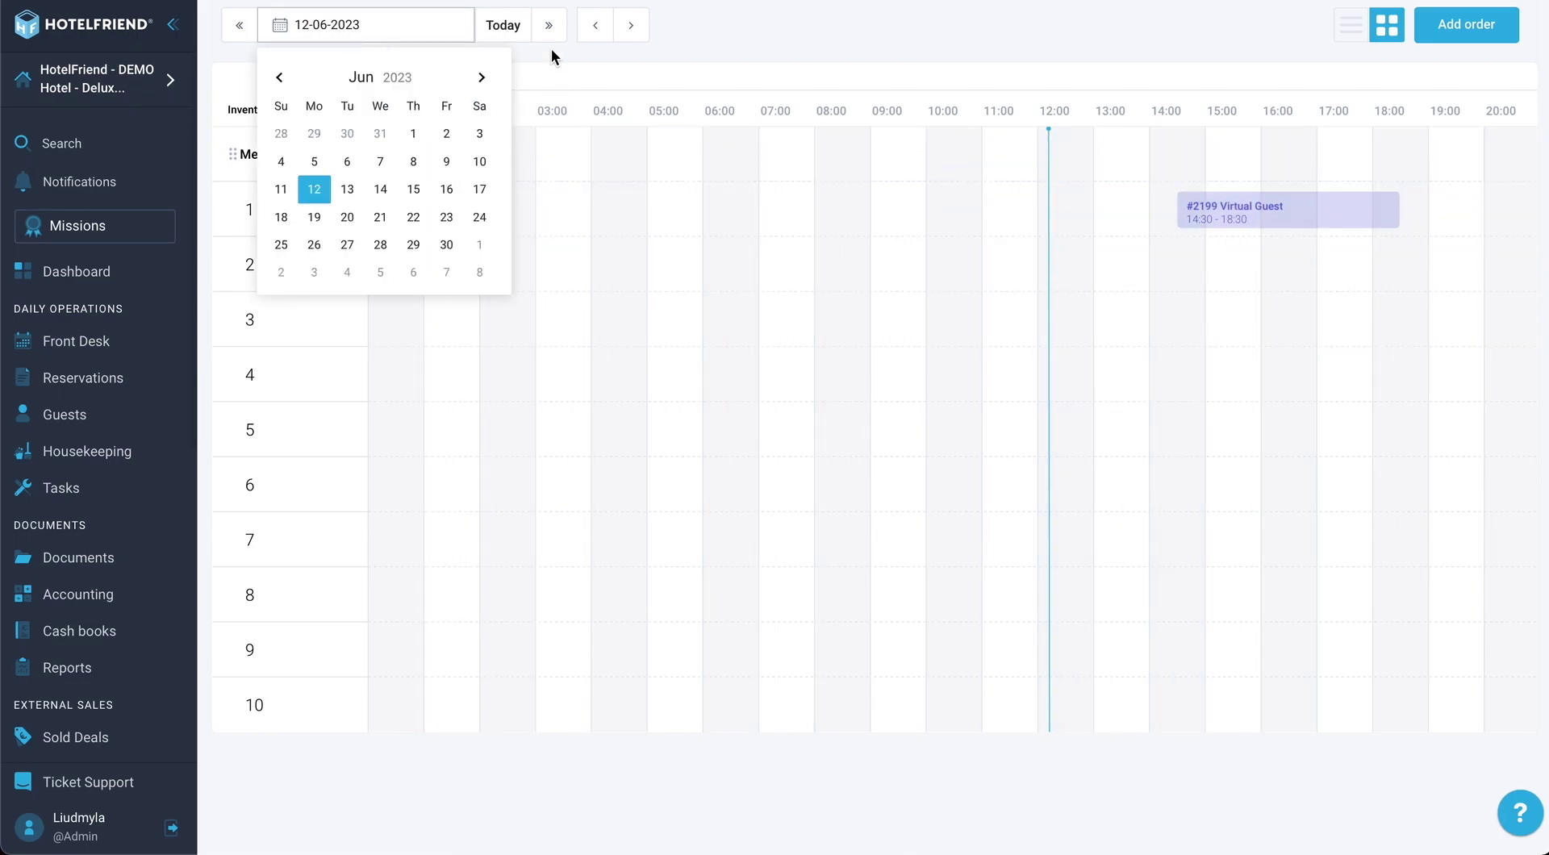
click(550, 25)
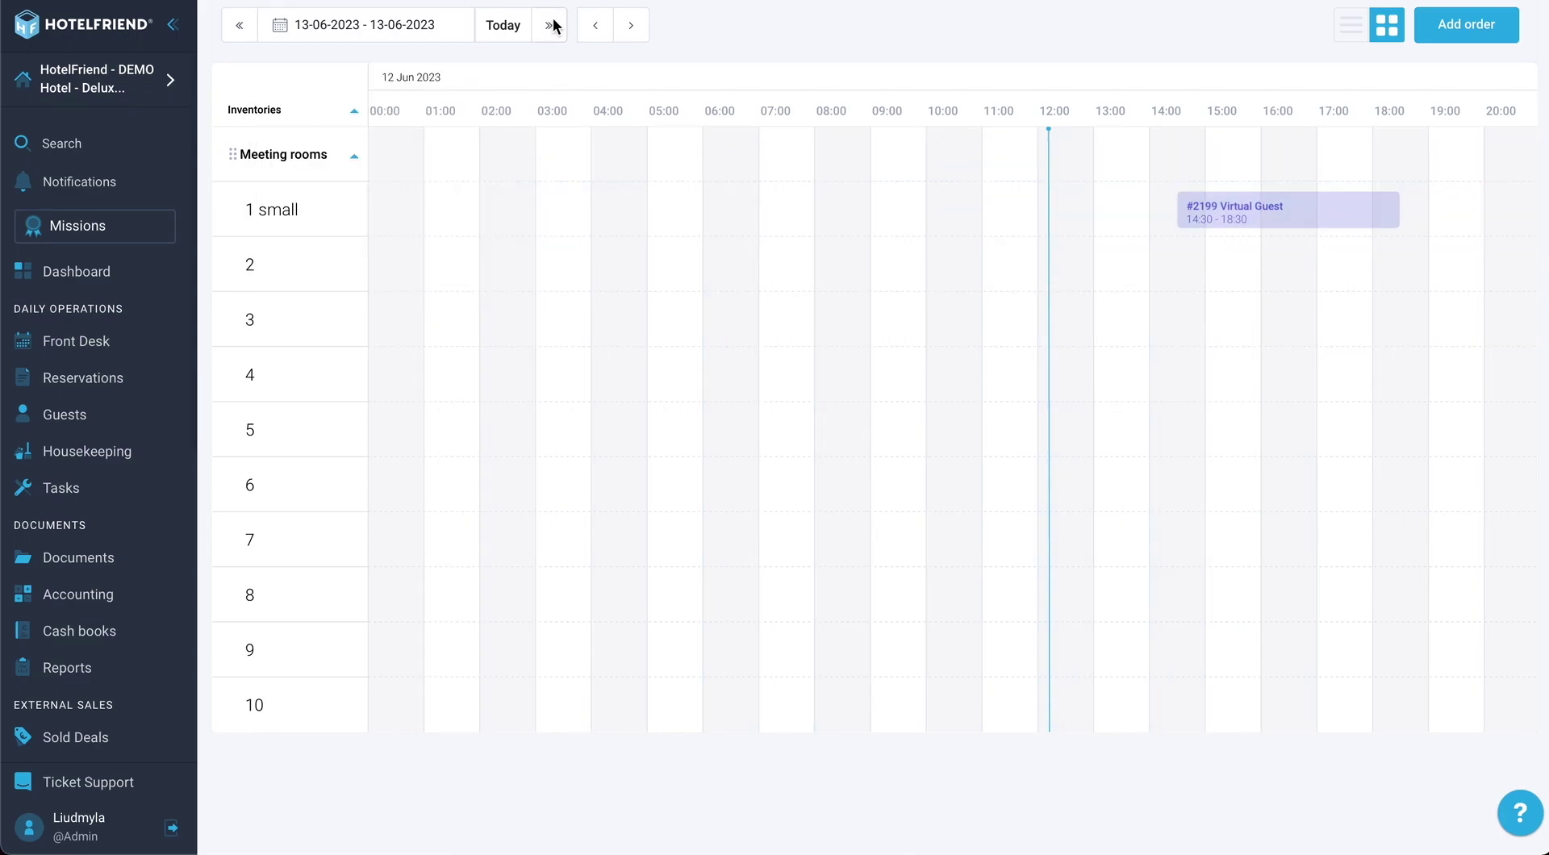
click(240, 30)
click(629, 37)
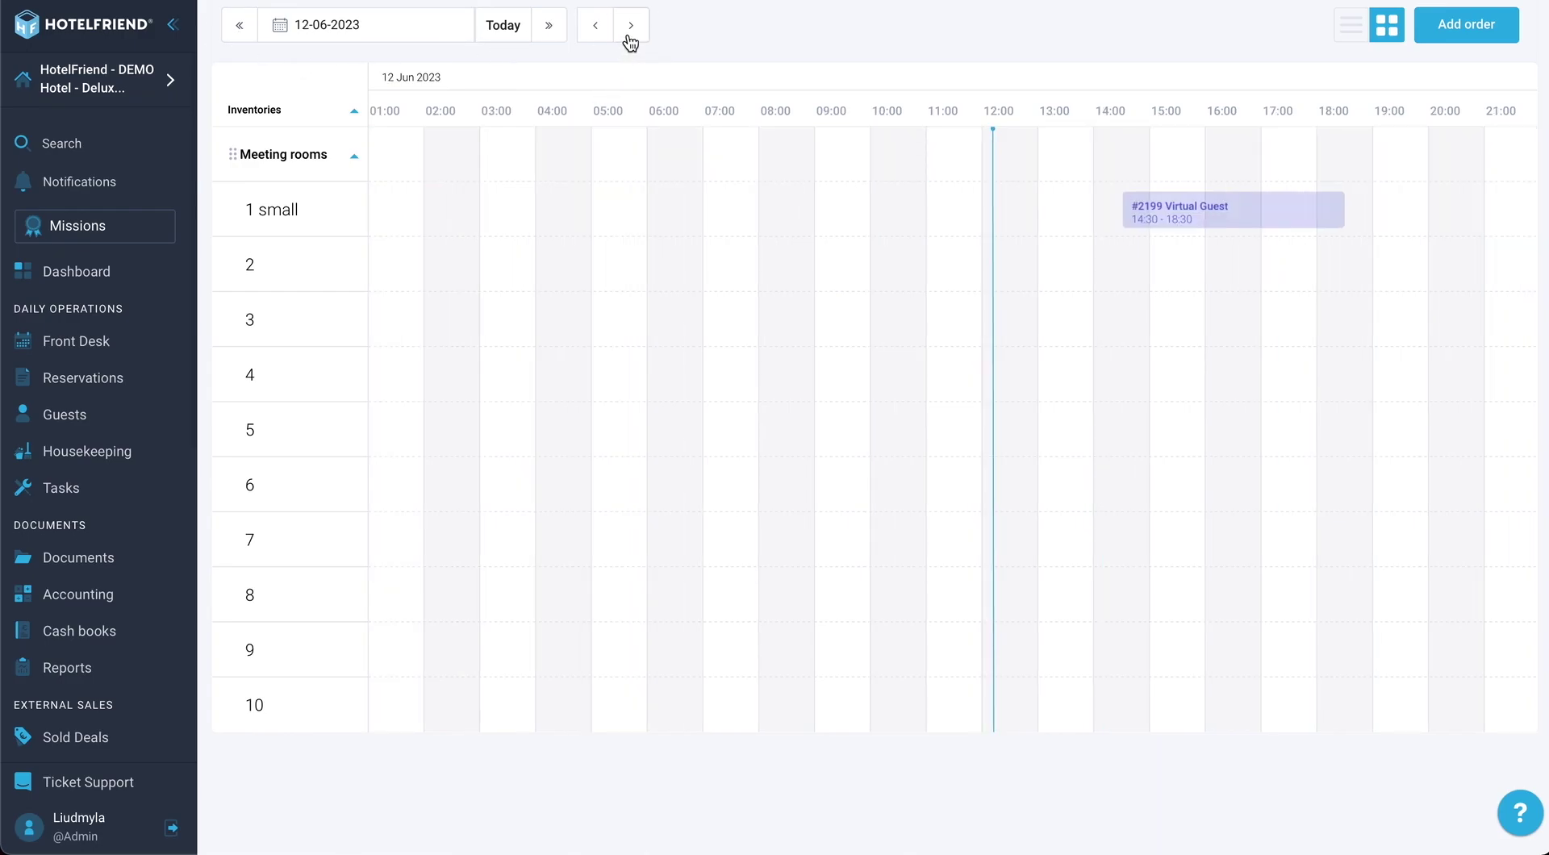
click(628, 36)
click(628, 36)
click(629, 36)
click(629, 36)
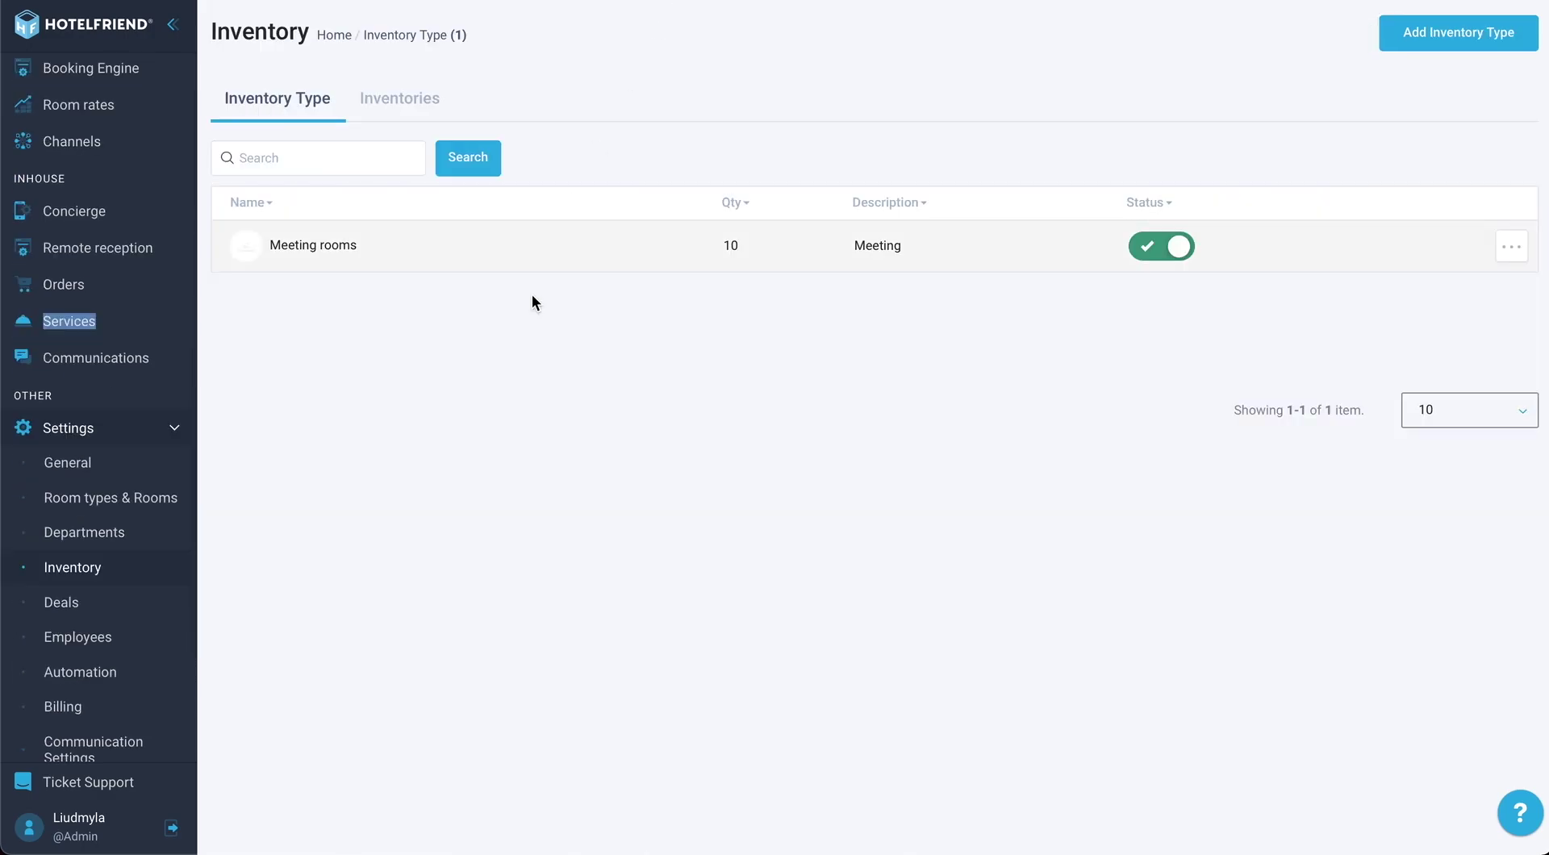
Deactivate Meeting rooms item 10 among the individual inventories in the inventory settings and return to the inventory types
click(399, 111)
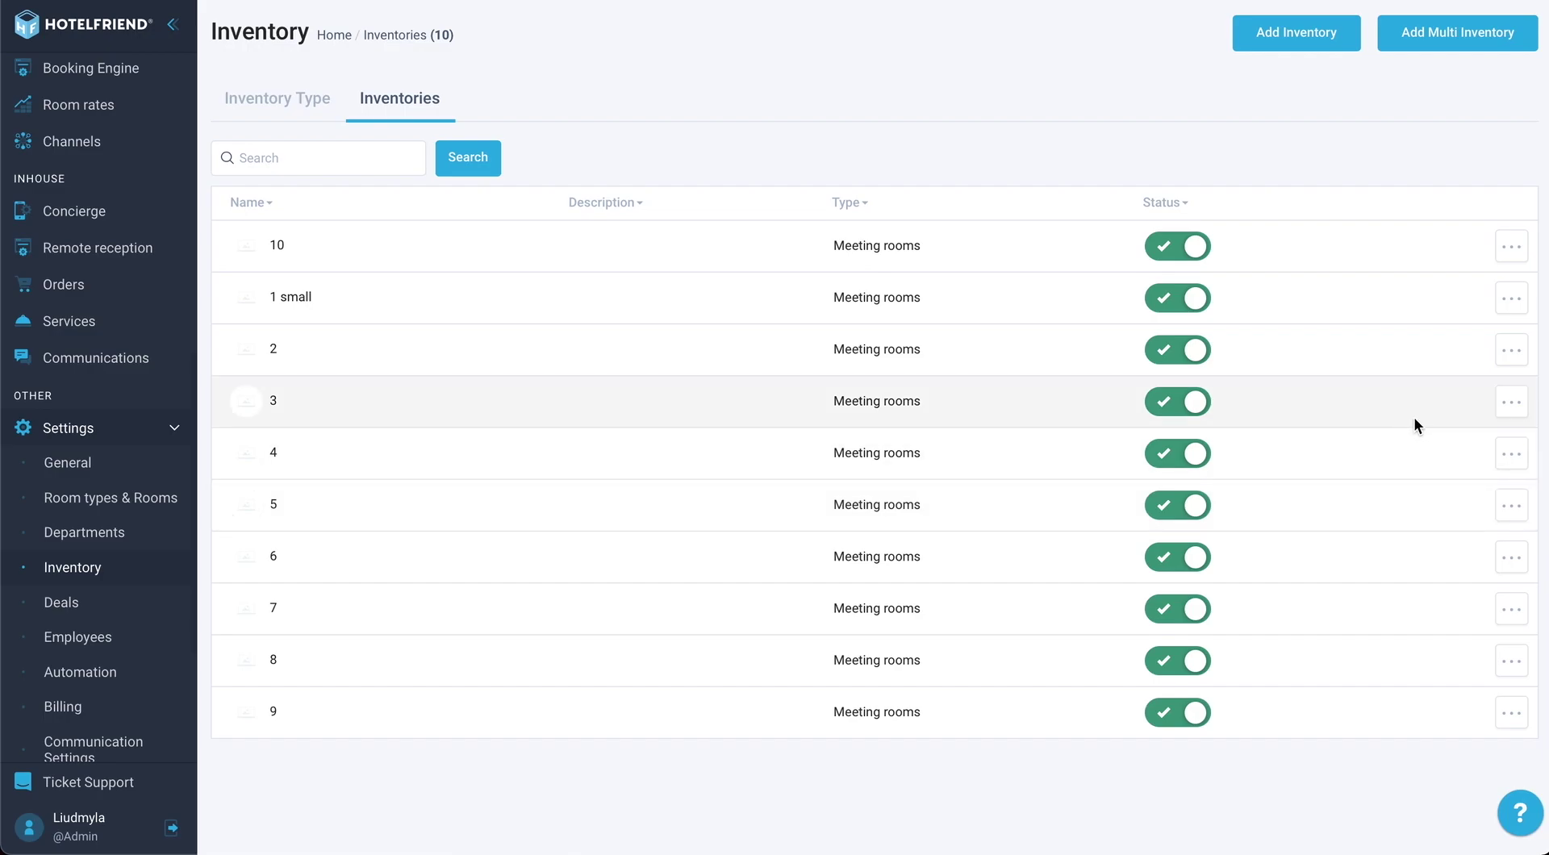
click(1511, 299)
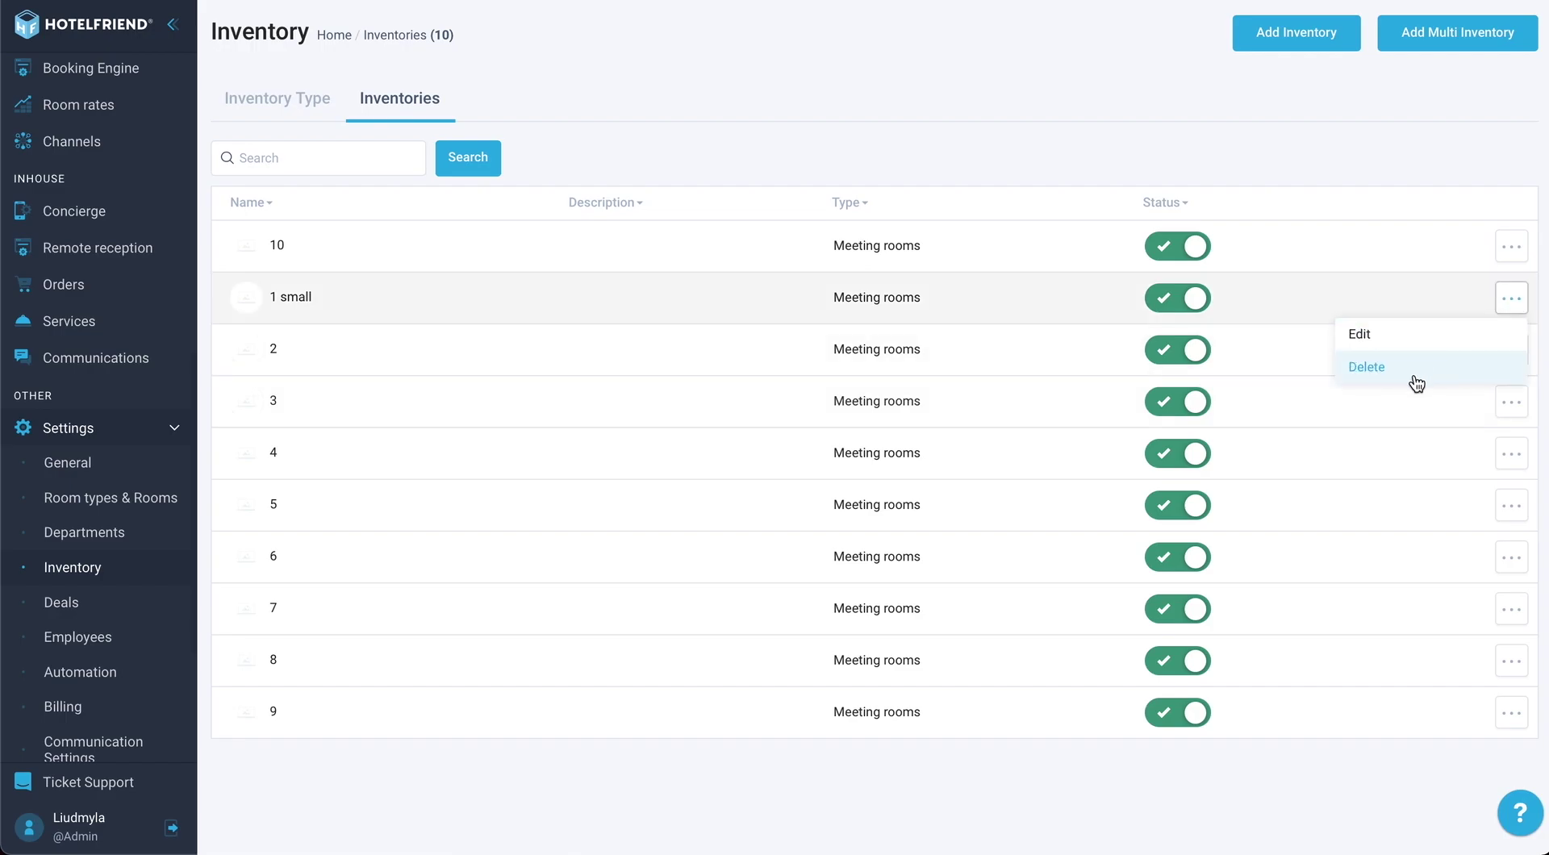
click(1247, 216)
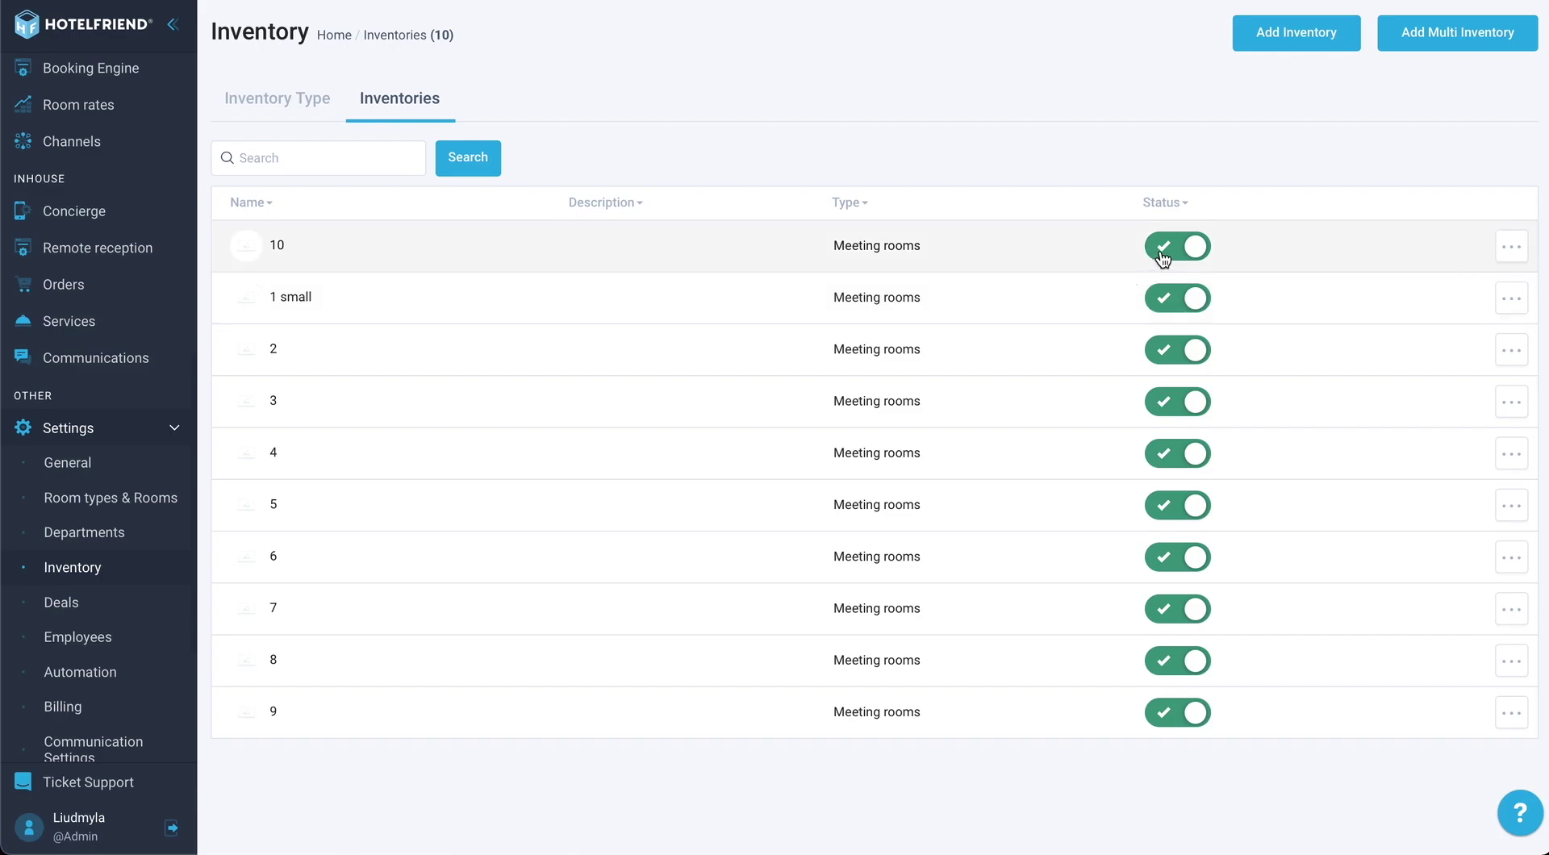
click(1162, 256)
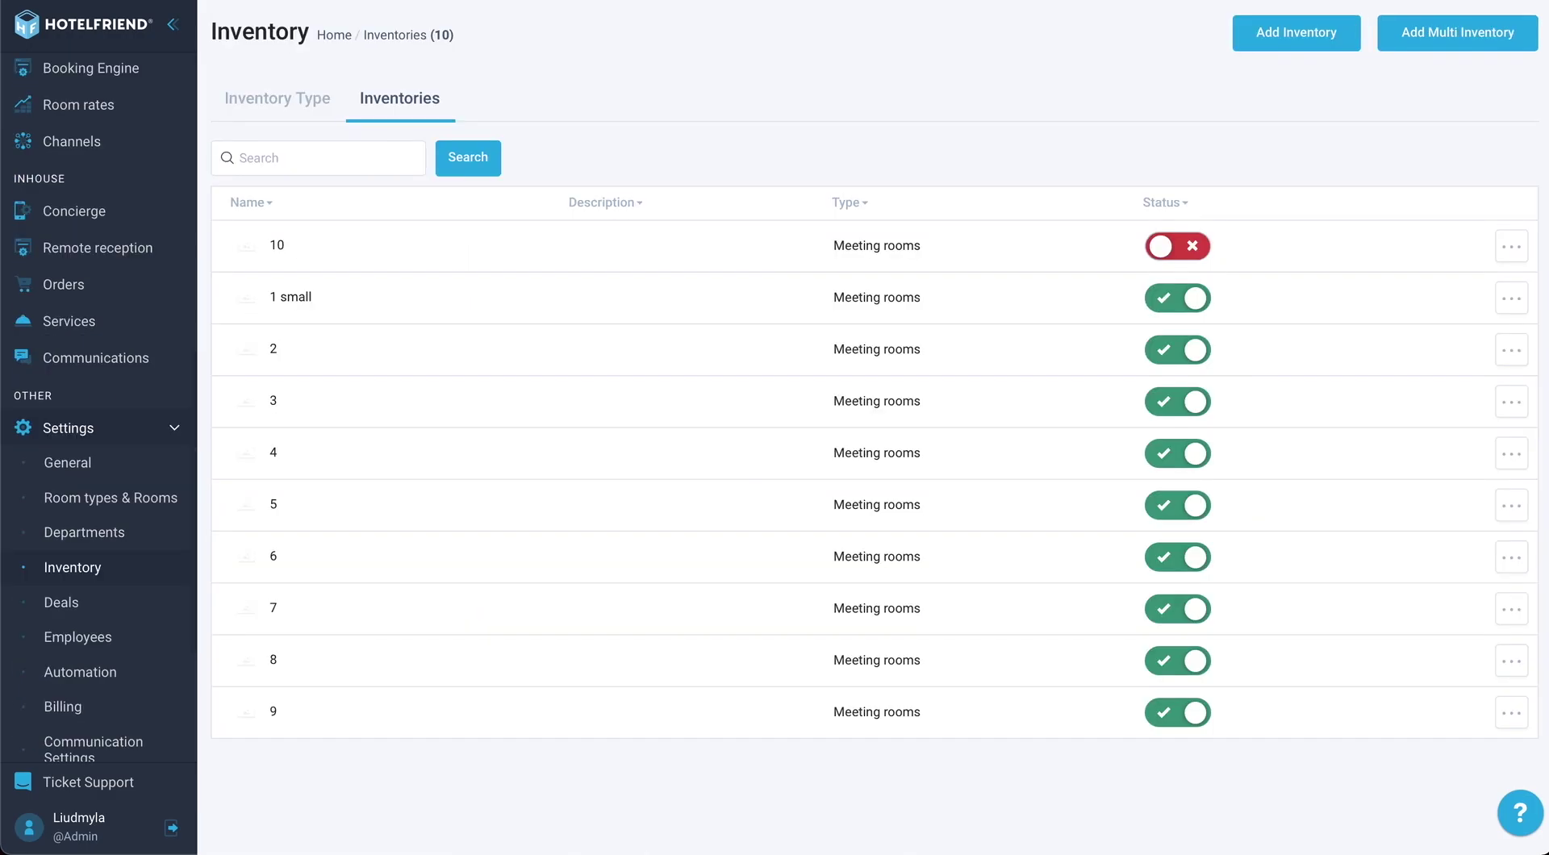
click(302, 122)
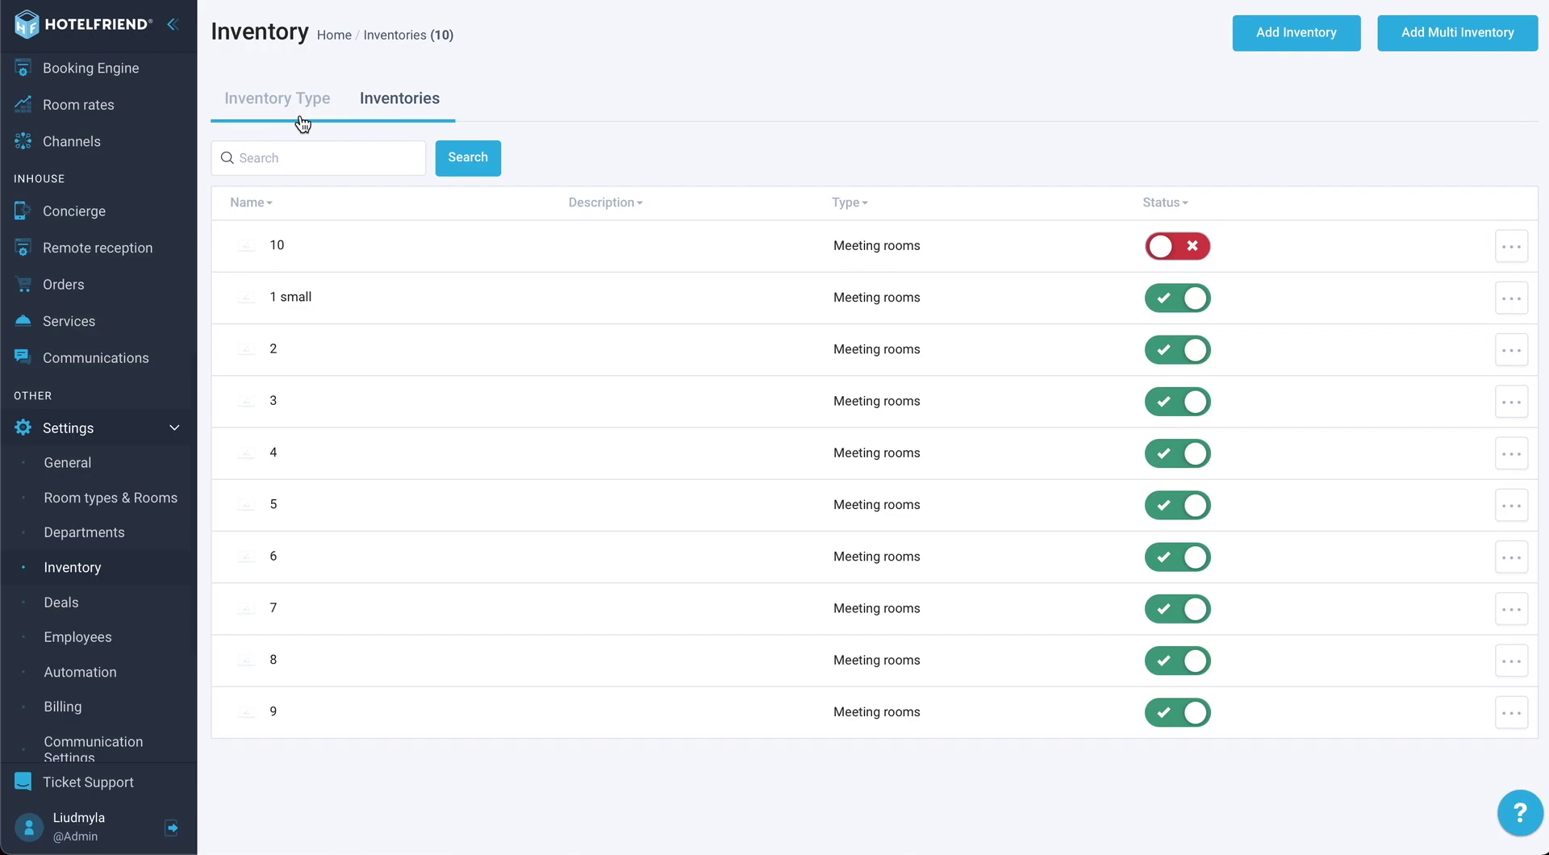